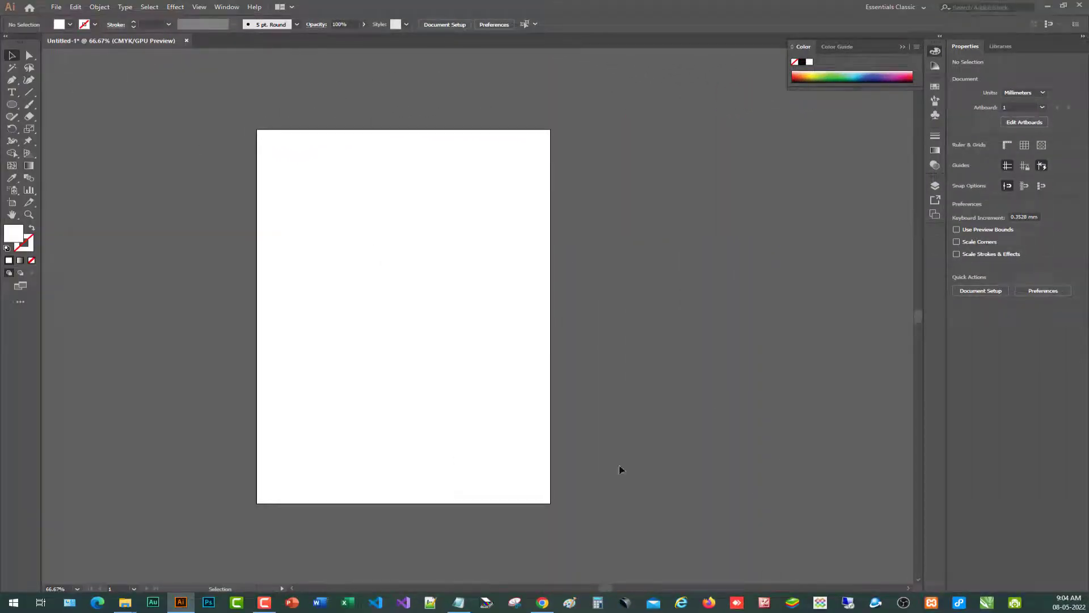
# Step: Copy the lion close-up photo from Pixabay in Chrome and return to Illustrator
pyautogui.click(542, 602)
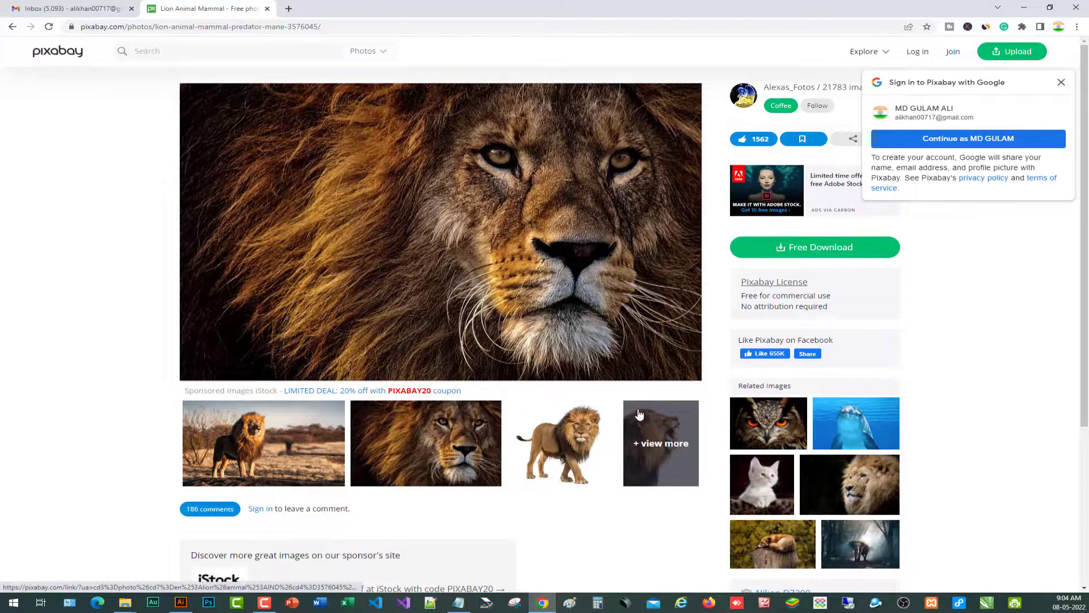
pyautogui.rightClick(442, 217)
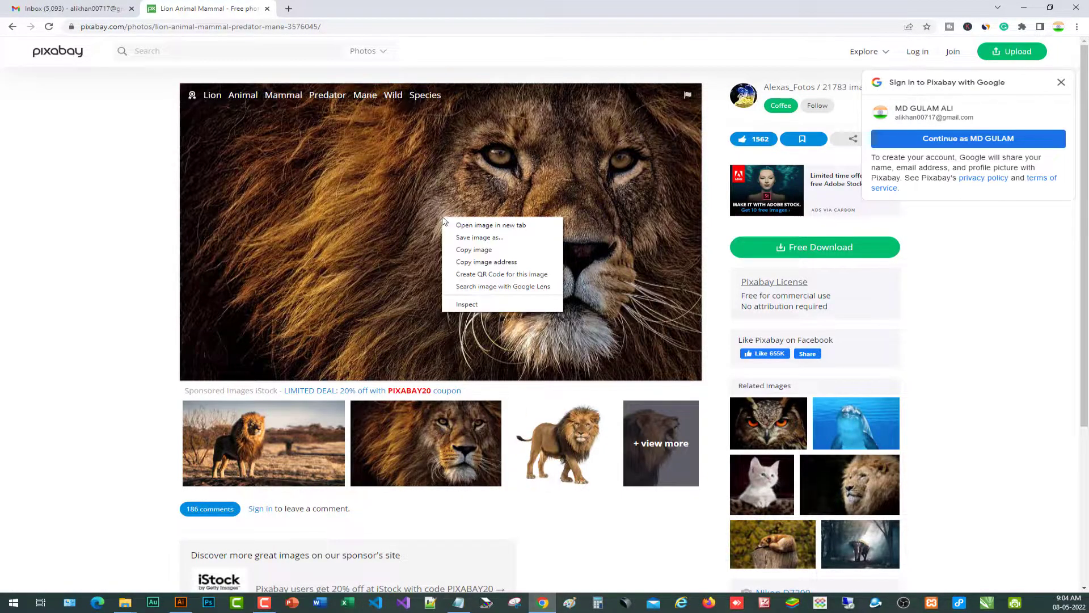
pyautogui.click(474, 249)
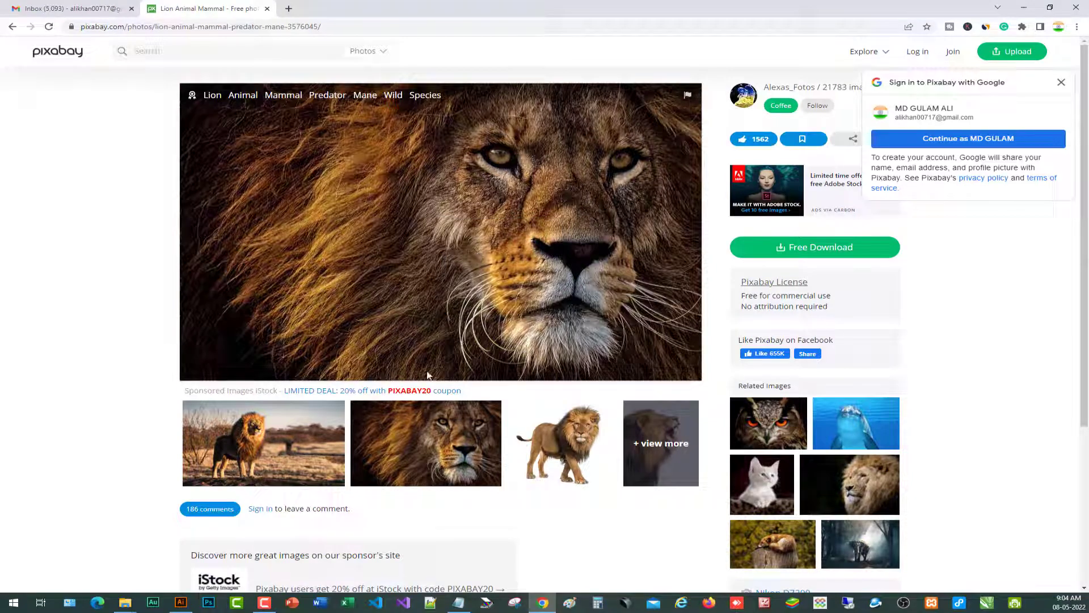
pyautogui.click(182, 602)
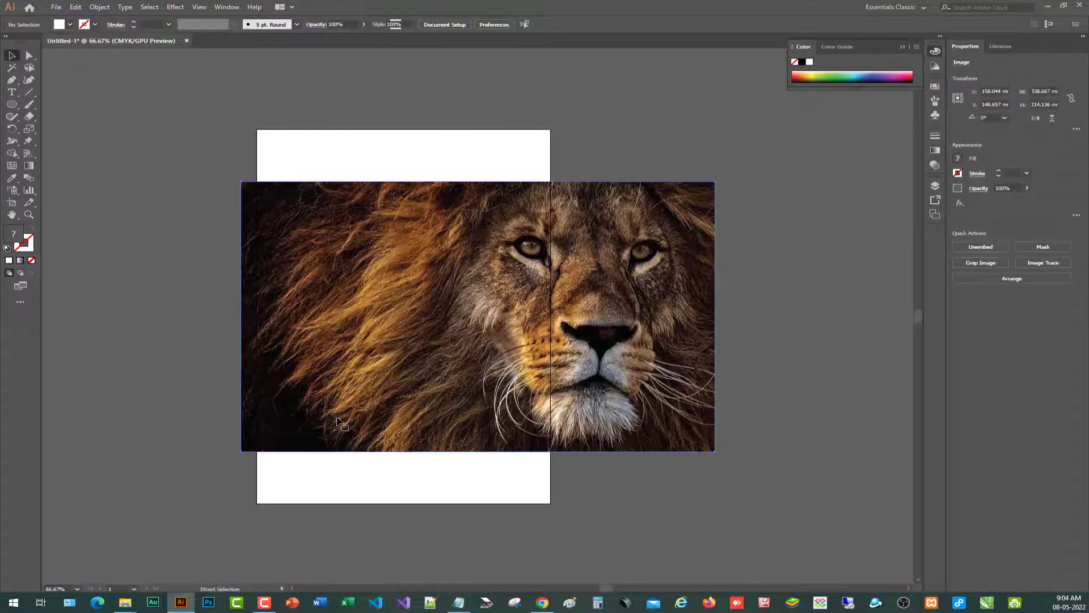
# Step: Paste the lion photo, move it up over the artboard's top-left, and scale it down
pyautogui.hotkey('ctrl', 'v')
pyautogui.moveTo(641, 357); pyautogui.dragTo(469, 346)
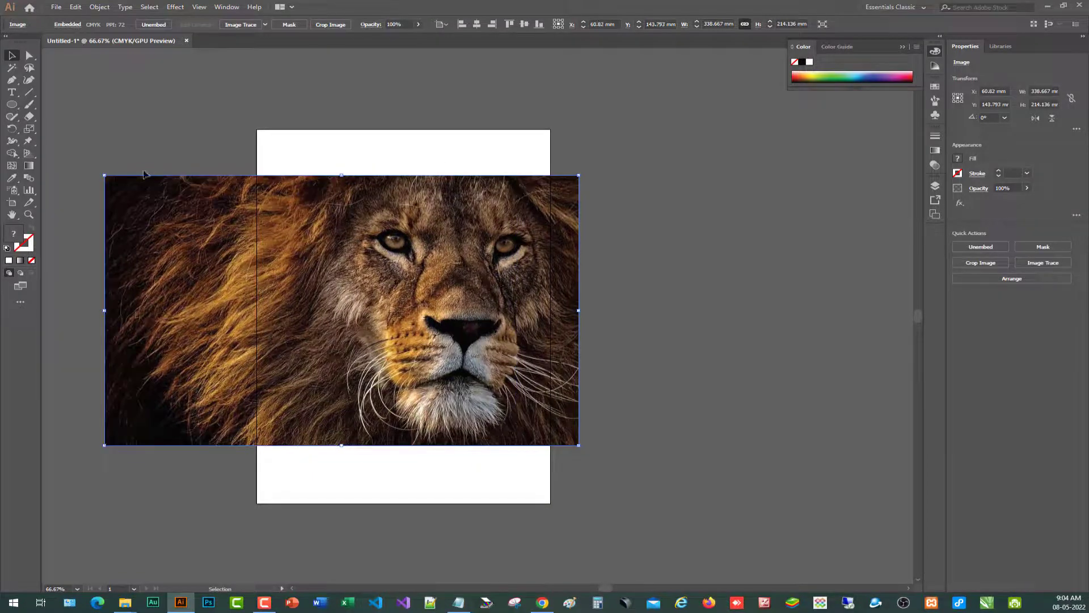
pyautogui.click(28, 55)
pyautogui.press('v')
pyautogui.moveTo(408, 332); pyautogui.dragTo(492, 243)
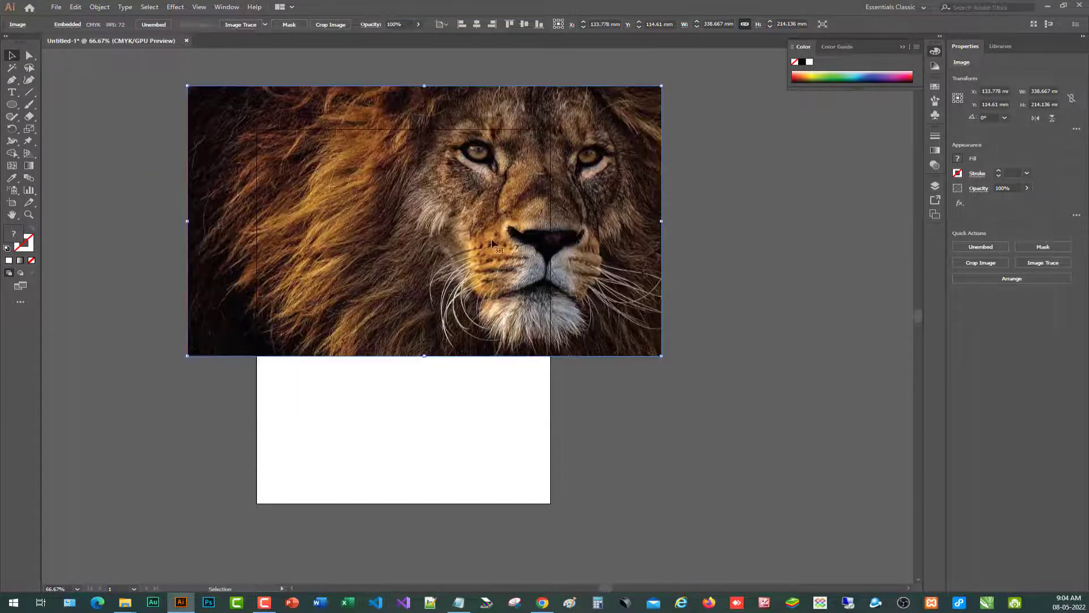
pyautogui.moveTo(660, 355); pyautogui.dragTo(530, 281)
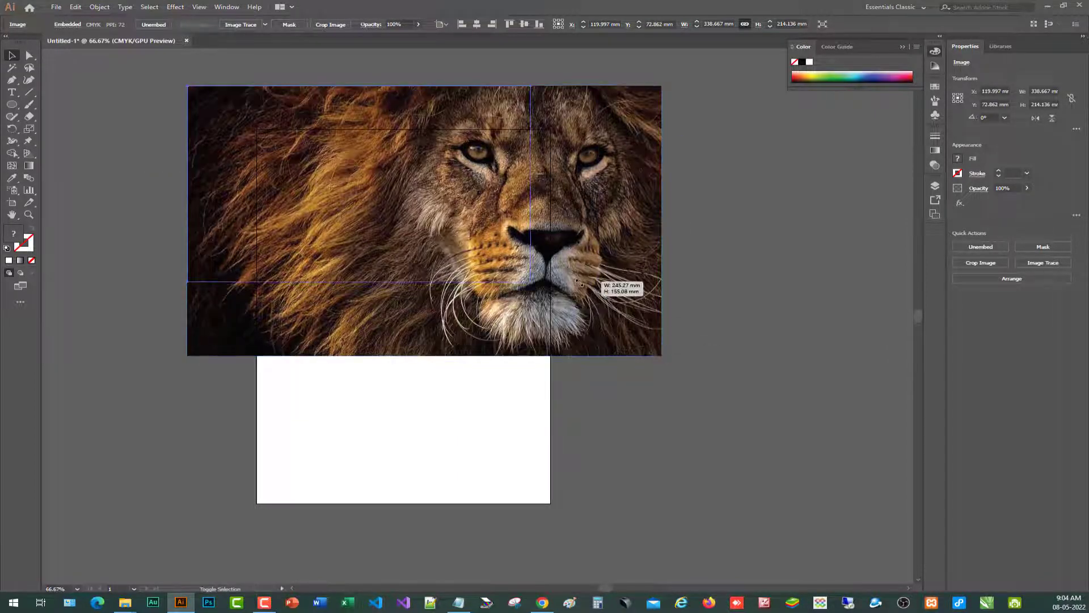
pyautogui.click(77, 164)
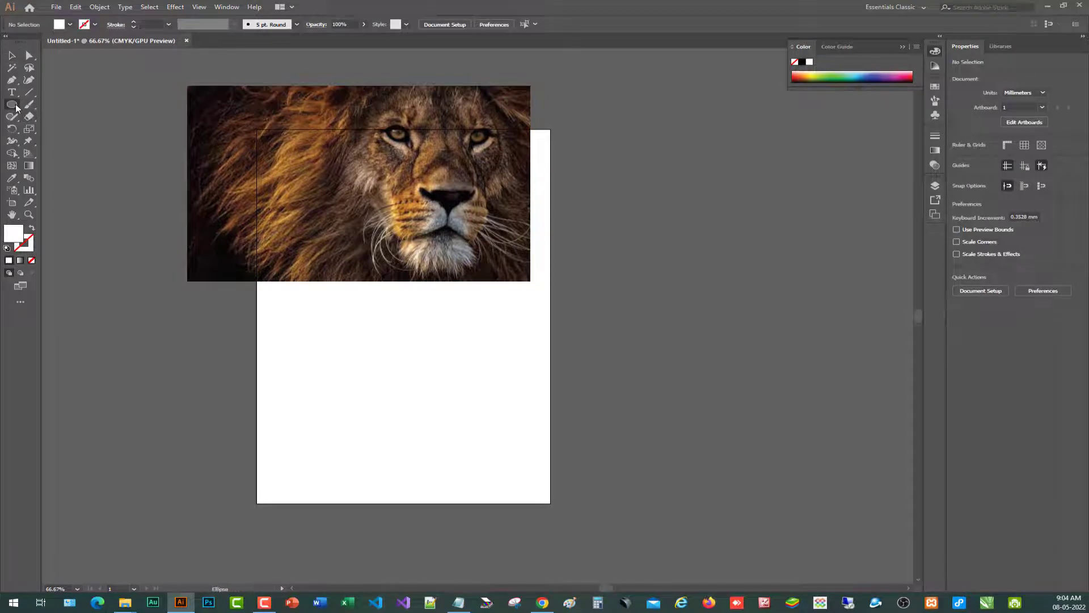
# Step: Draw a white circle on the artboard with the Ellipse Tool
pyautogui.click(11, 105)
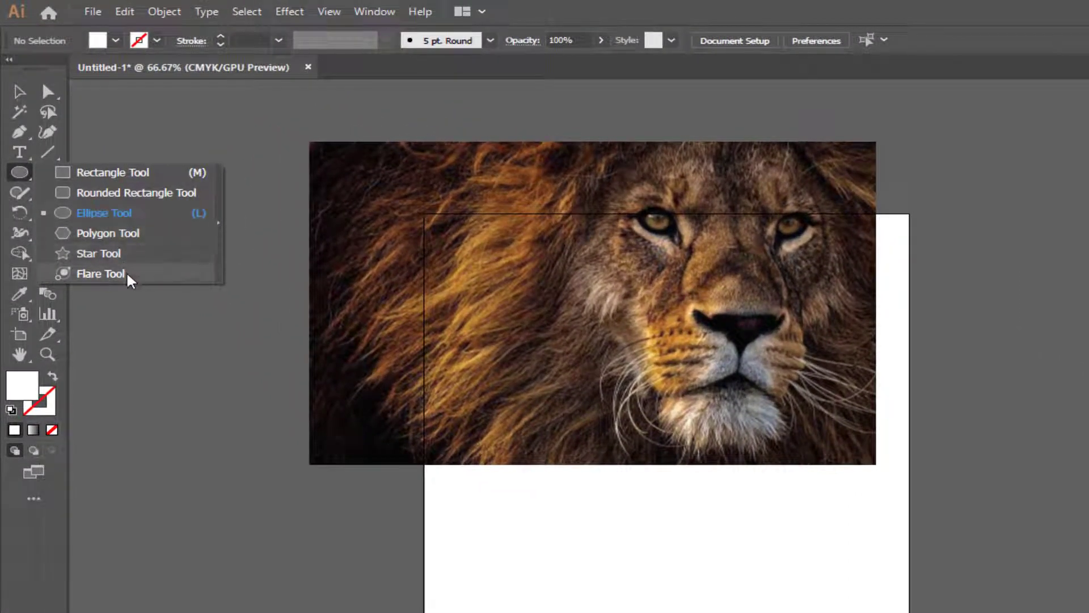
pyautogui.click(105, 213)
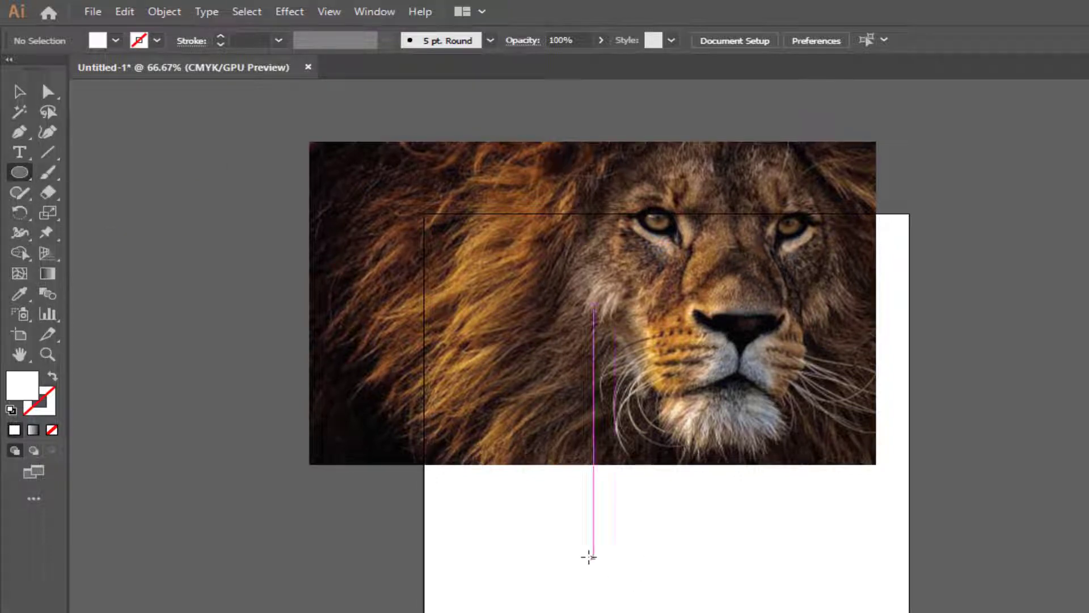
pyautogui.moveTo(585, 543); pyautogui.dragTo(494, 513)
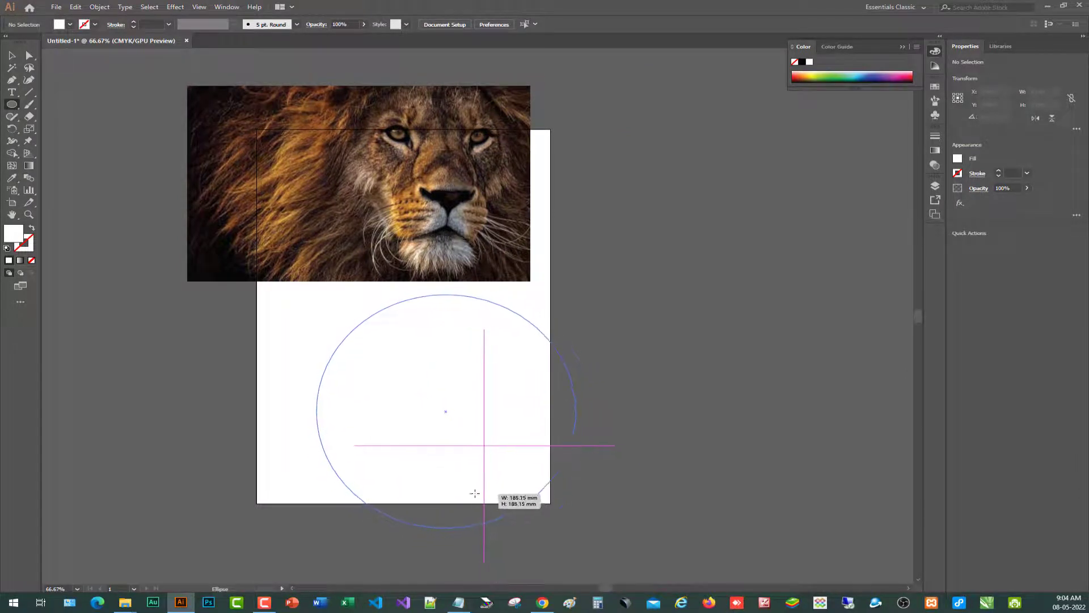
pyautogui.moveTo(495, 512); pyautogui.dragTo(470, 483)
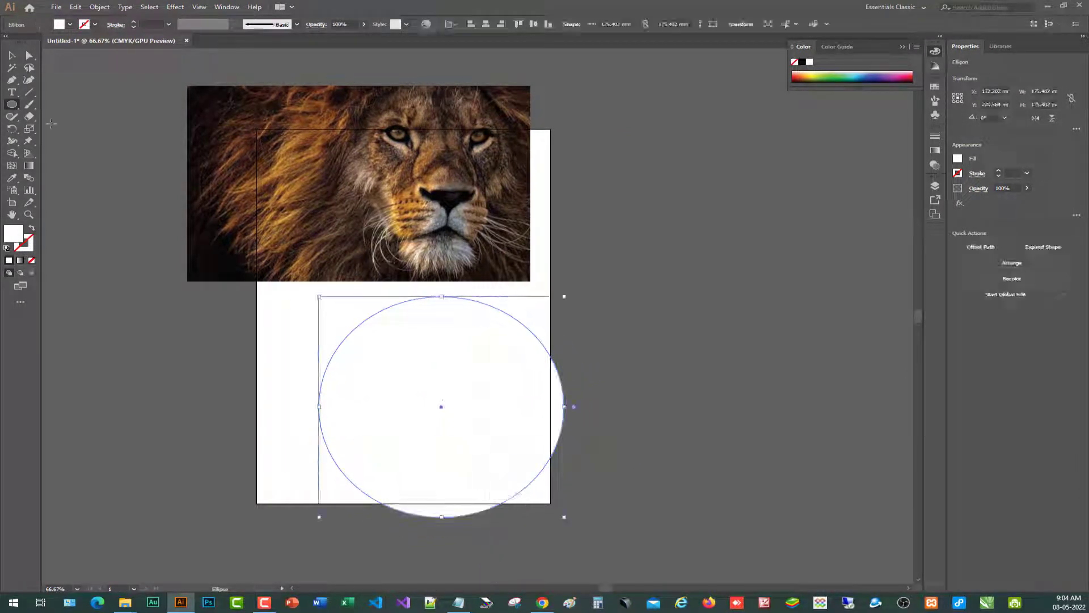
# Step: Arrange the circle and lion photo so the circle covers the lion's face
pyautogui.press('v')
pyautogui.moveTo(475, 426); pyautogui.dragTo(739, 313)
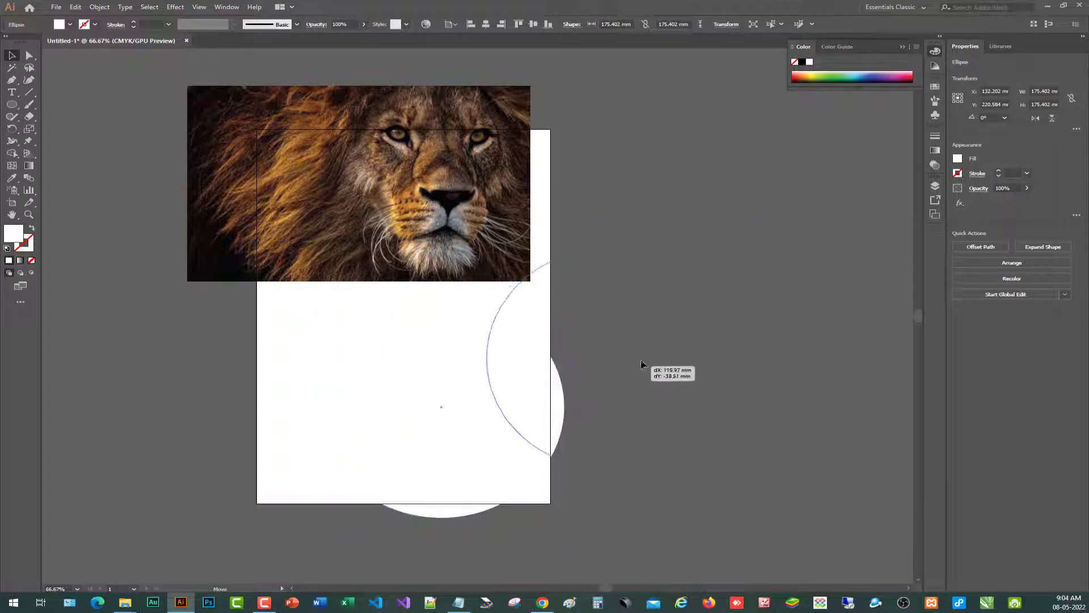
pyautogui.moveTo(554, 436)
pyautogui.mouseDown()
pyautogui.moveTo(306, 496)
pyautogui.moveTo(346, 489)
pyautogui.mouseUp()
pyautogui.moveTo(422, 390); pyautogui.dragTo(247, 481)
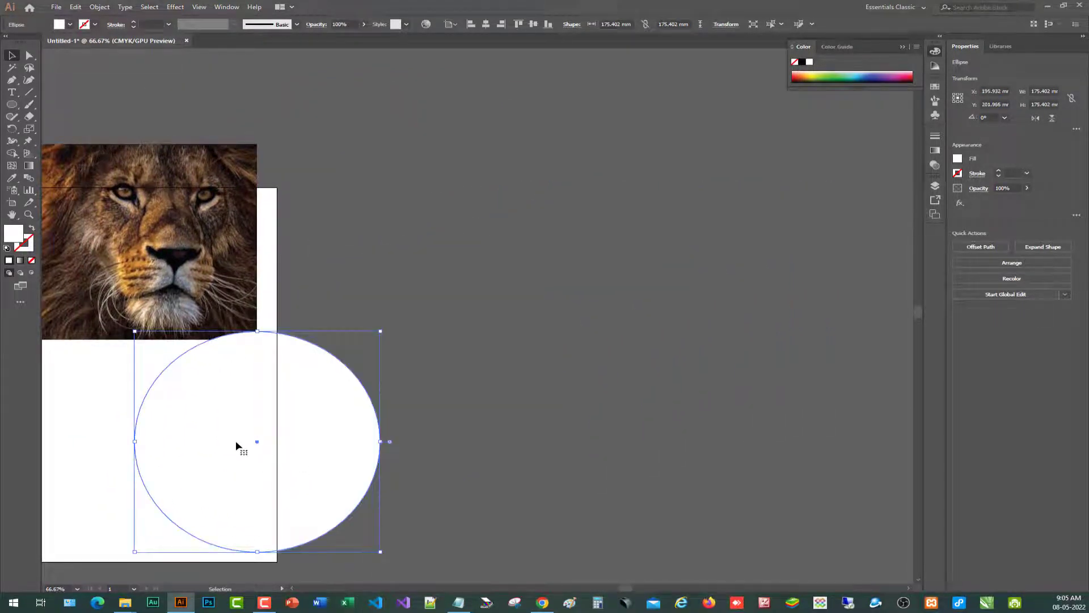
pyautogui.moveTo(352, 454)
pyautogui.mouseDown()
pyautogui.moveTo(576, 357)
pyautogui.moveTo(530, 401)
pyautogui.mouseUp()
pyautogui.moveTo(129, 326); pyautogui.dragTo(508, 186)
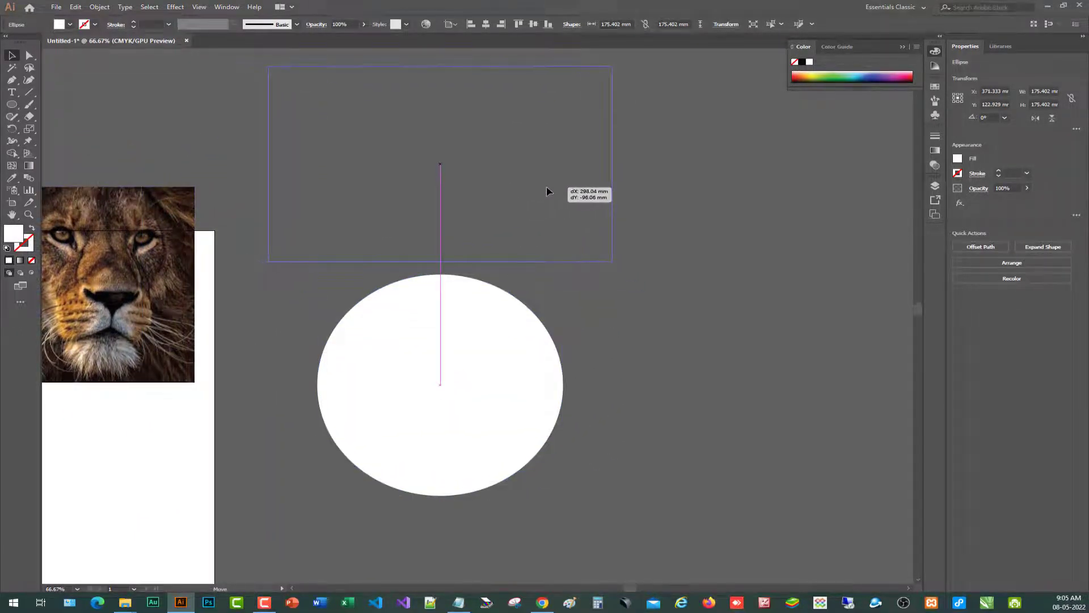
pyautogui.moveTo(508, 186)
pyautogui.mouseDown()
pyautogui.moveTo(550, 190)
pyautogui.moveTo(494, 217)
pyautogui.mouseUp()
pyautogui.moveTo(440, 385); pyautogui.dragTo(498, 185)
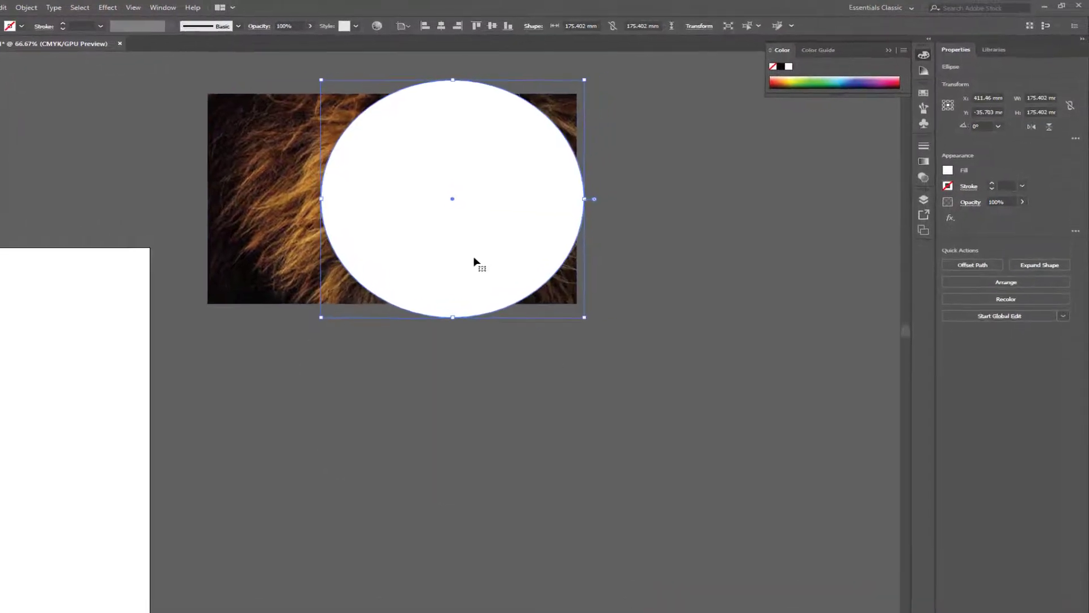
# Step: Lower the circle's opacity to 58% so the lion's face shows through
pyautogui.moveTo(318, 318); pyautogui.dragTo(328, 317)
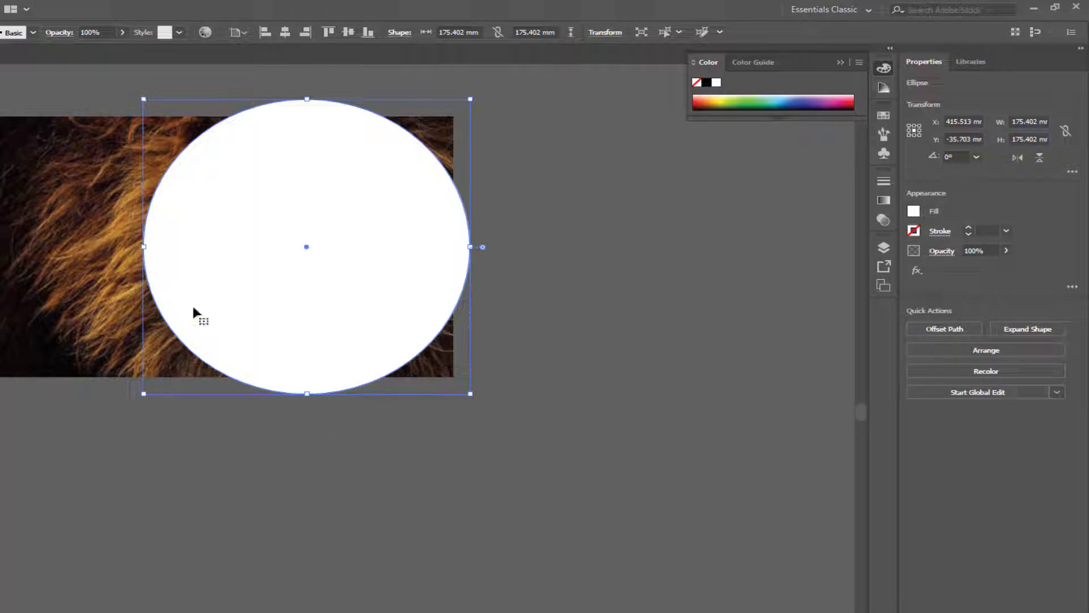
pyautogui.hotkey('ctrl', 'shift', 'a')
pyautogui.click(332, 323)
pyautogui.click(1006, 250)
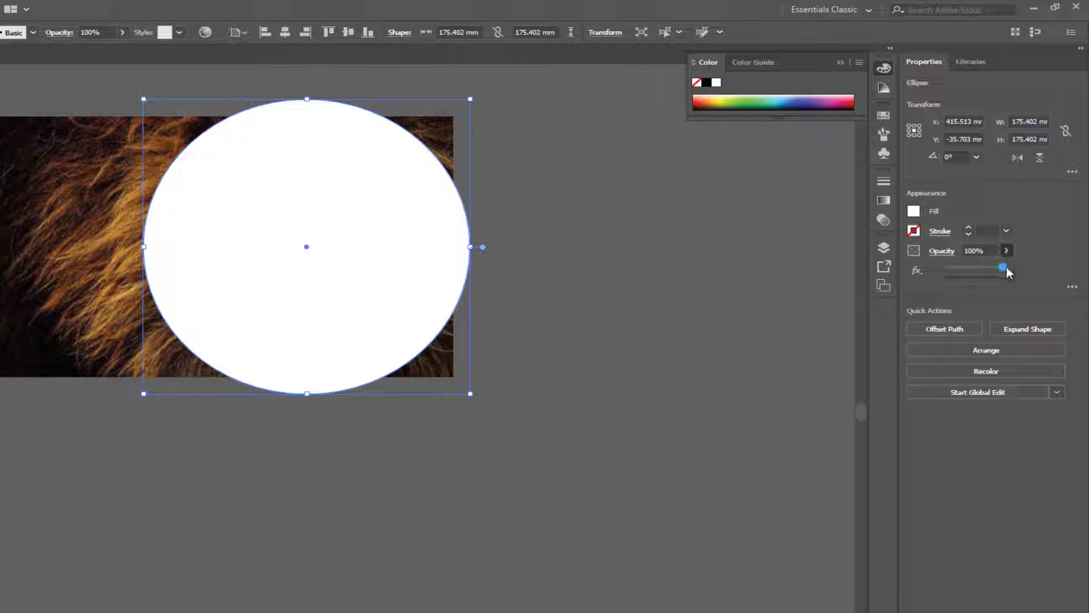
pyautogui.moveTo(1006, 269); pyautogui.dragTo(985, 270)
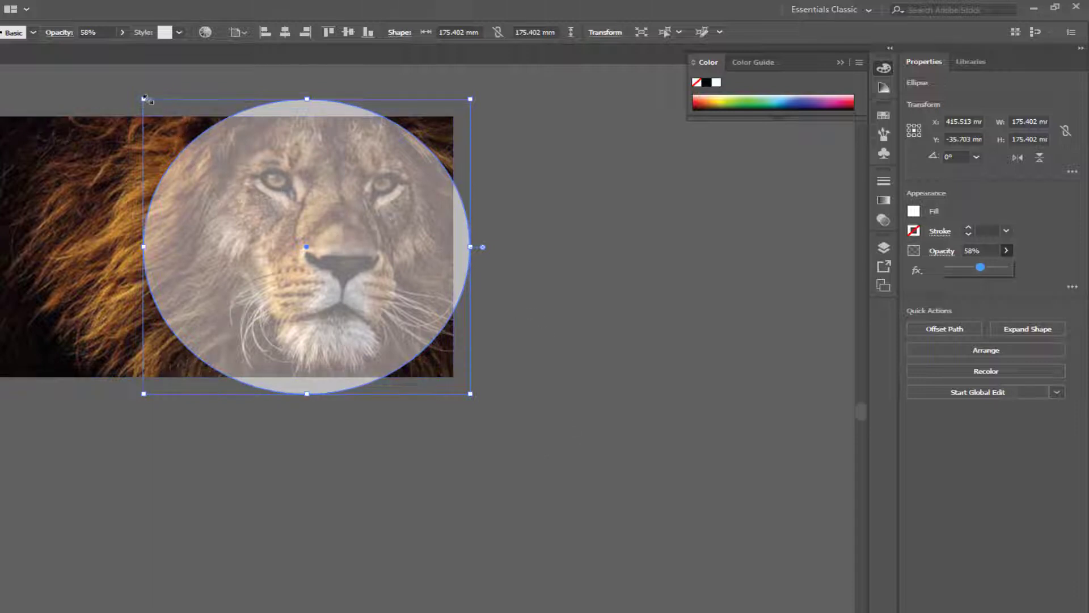
# Step: Shrink the circle and re-centre it over the lion's face
pyautogui.moveTo(144, 98); pyautogui.dragTo(171, 108)
pyautogui.moveTo(313, 257)
pyautogui.mouseDown()
pyautogui.moveTo(308, 243)
pyautogui.moveTo(299, 254)
pyautogui.mouseUp()
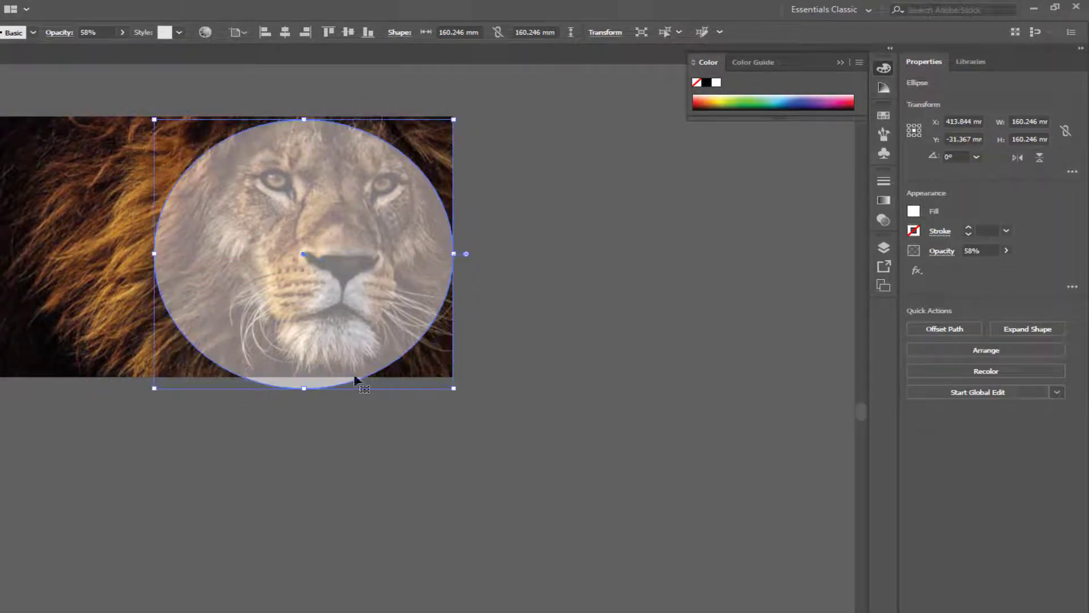
pyautogui.moveTo(156, 388); pyautogui.dragTo(167, 376)
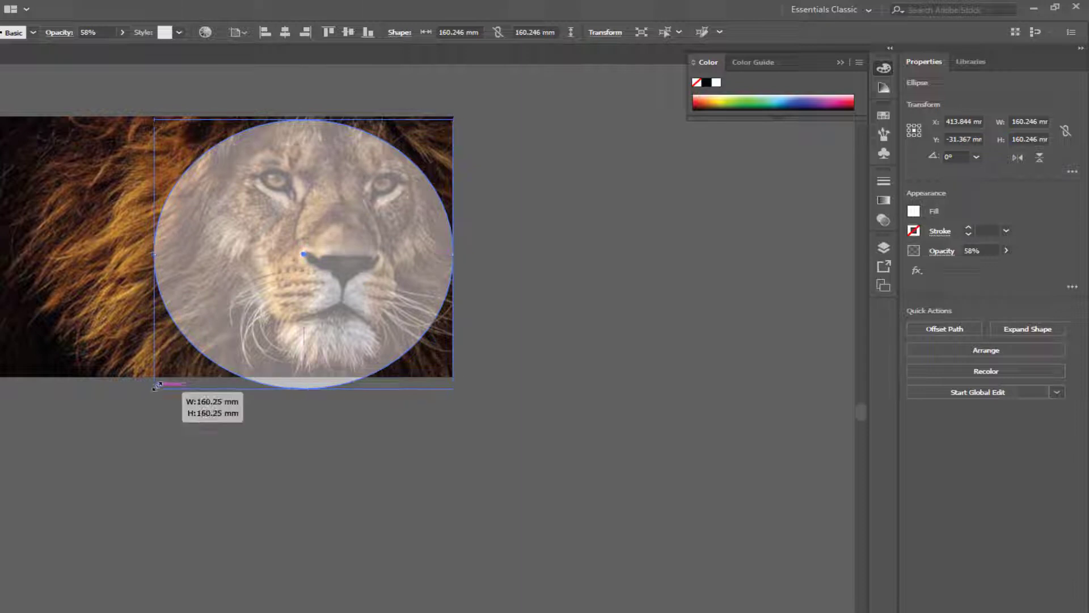
pyautogui.click(317, 455)
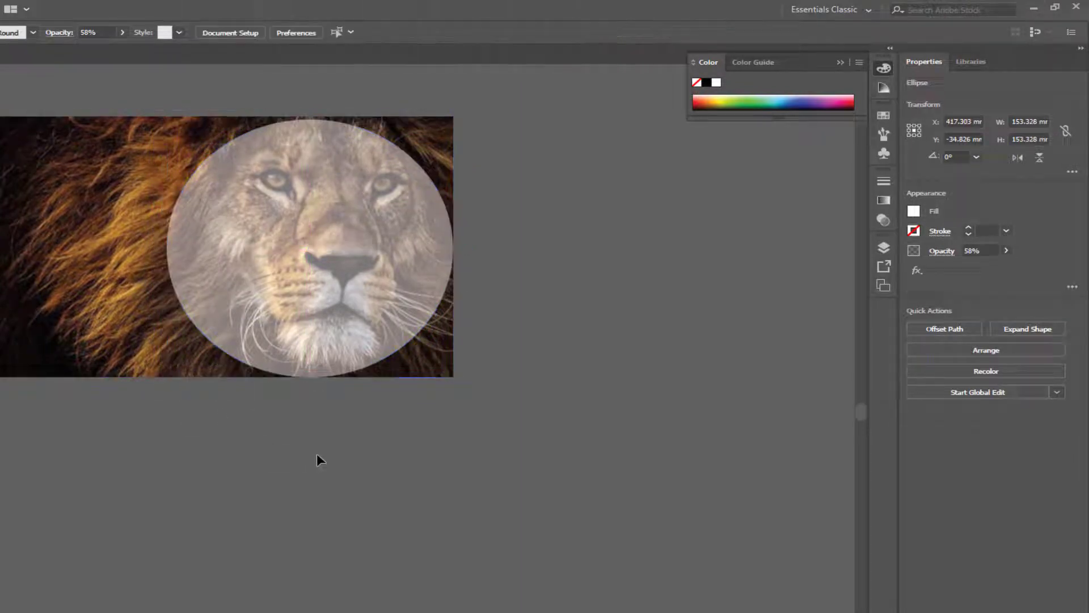
pyautogui.click(317, 293)
pyautogui.click(431, 462)
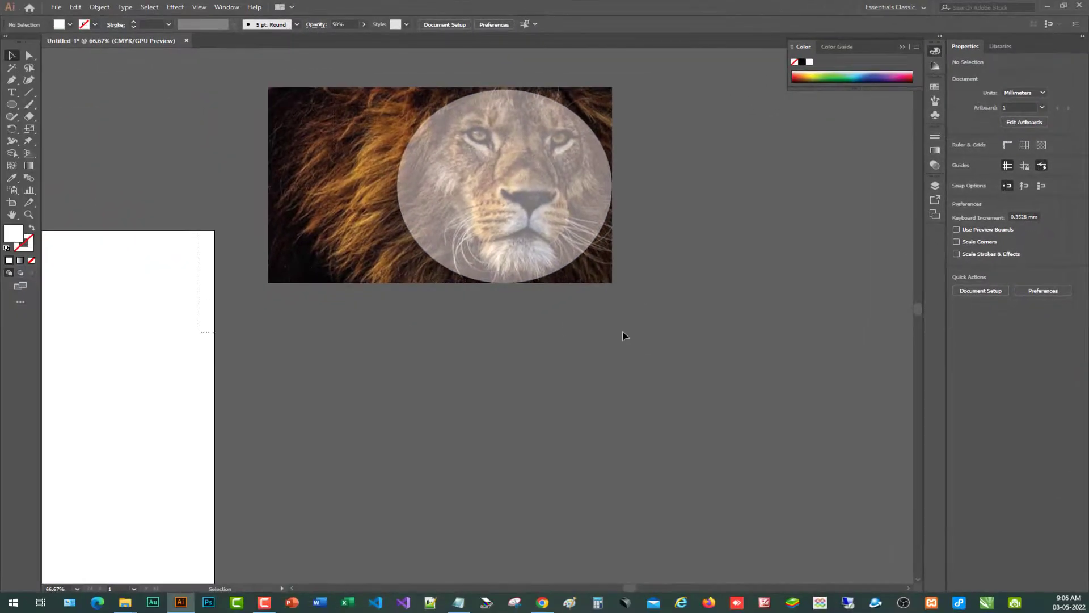
# Step: Set the circle back to 100% opacity
pyautogui.hotkey('ctrl', 'a')
pyautogui.click(698, 335)
pyautogui.click(566, 213)
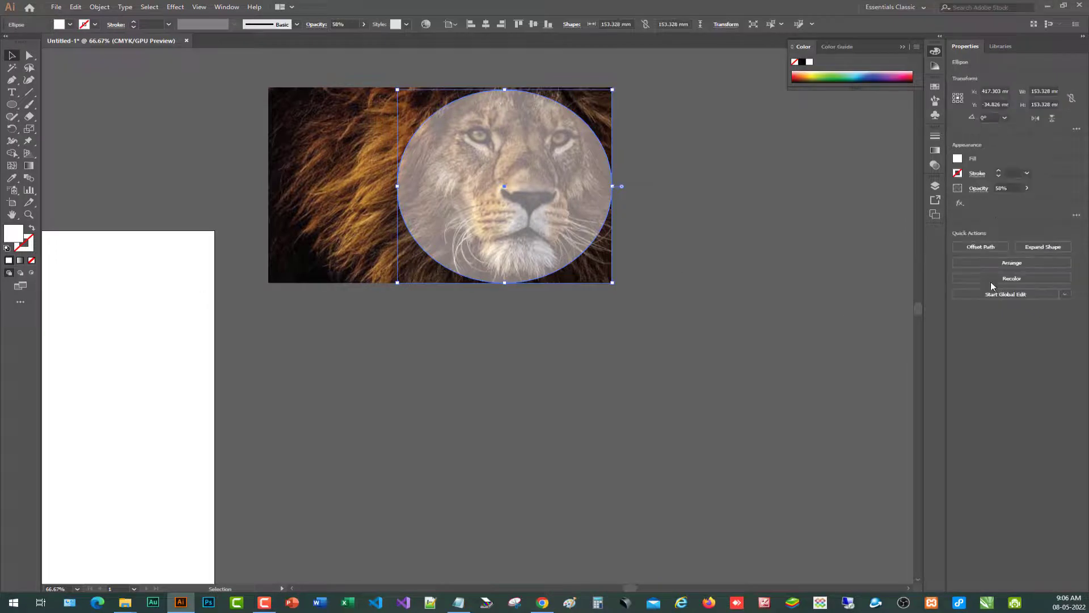
pyautogui.click(1027, 188)
pyautogui.moveTo(1010, 201); pyautogui.dragTo(1049, 199)
pyautogui.click(672, 317)
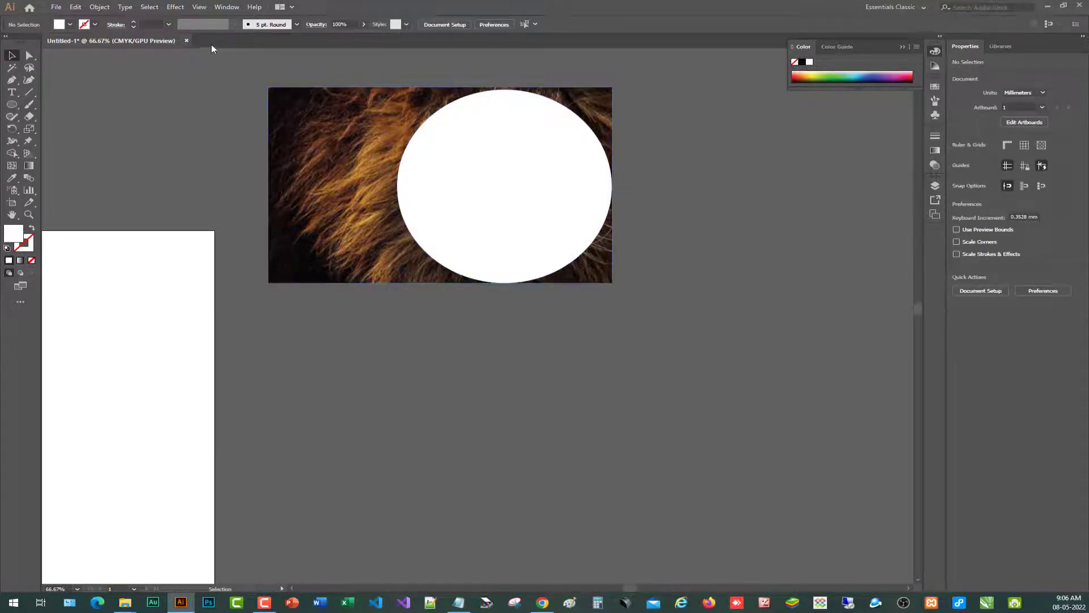
# Step: Select the photo and circle and apply Object > Clipping Mask > Make
pyautogui.hotkey('ctrl', 'a')
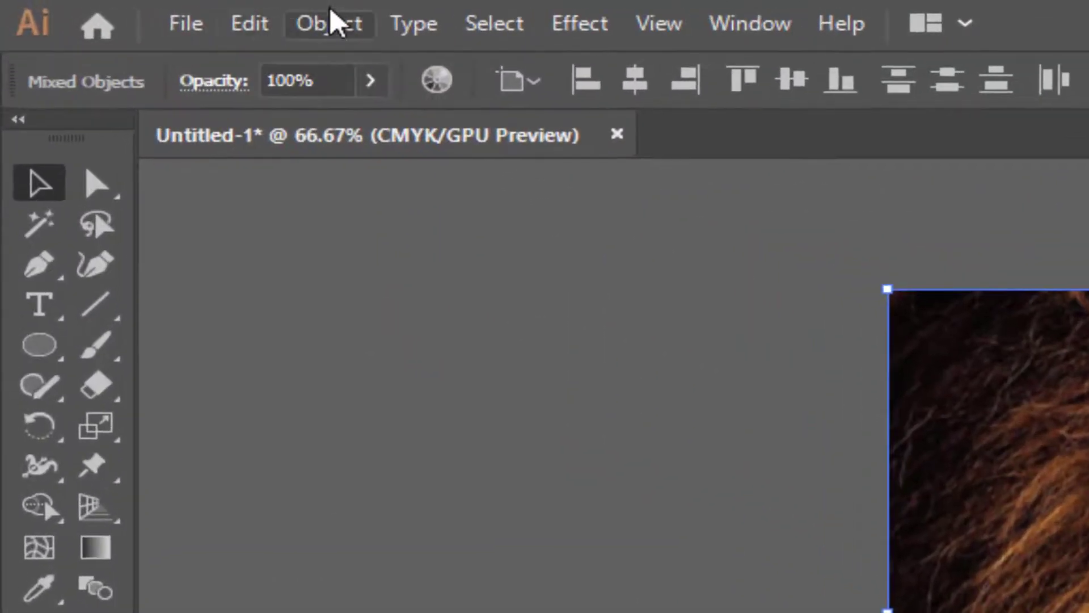
pyautogui.click(100, 7)
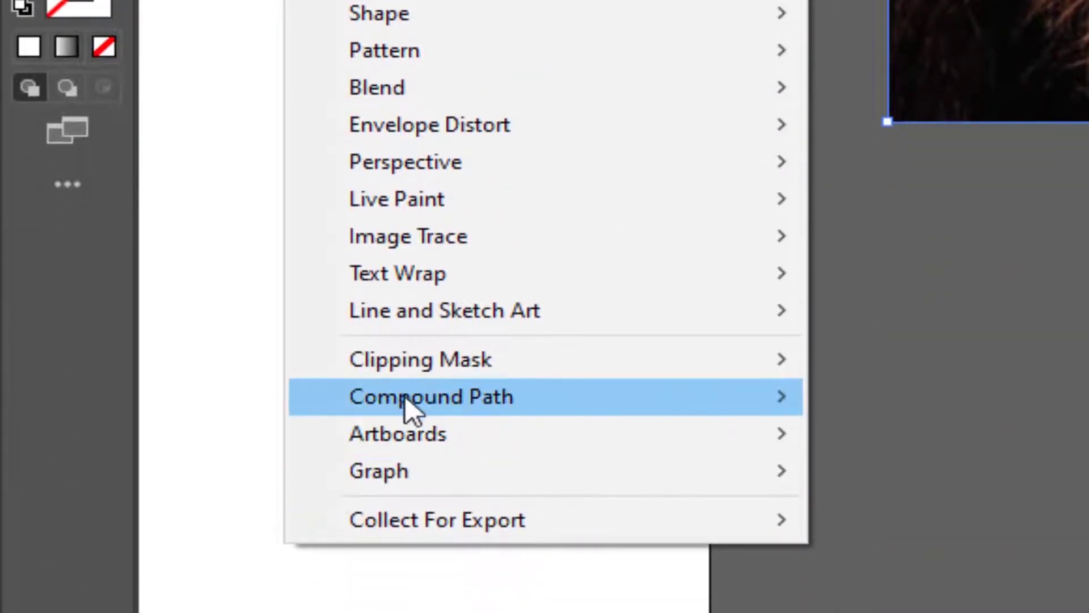
pyautogui.moveTo(127, 354)
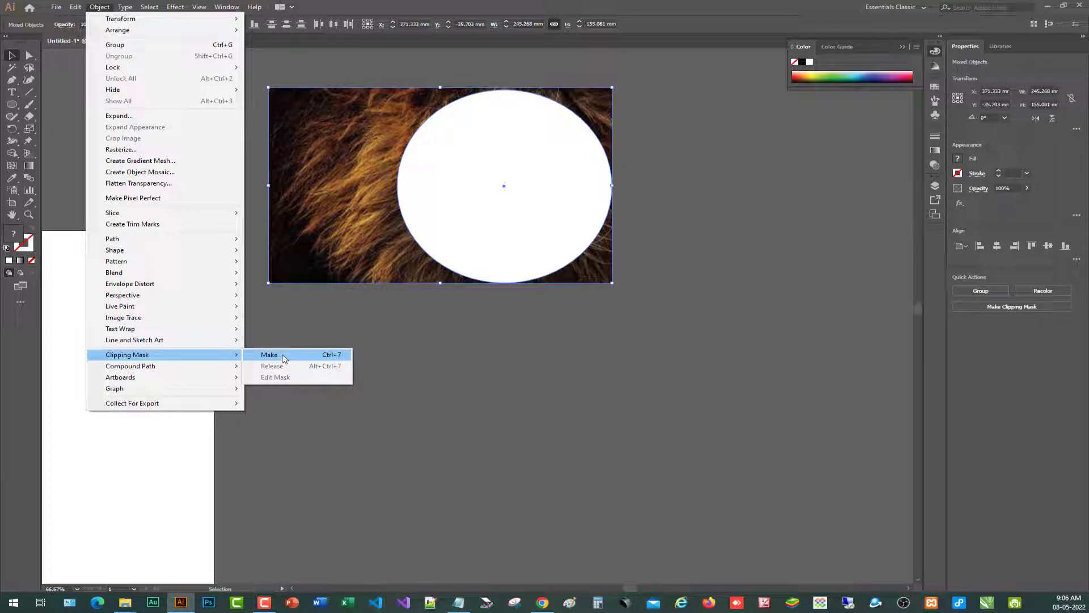
pyautogui.click(283, 359)
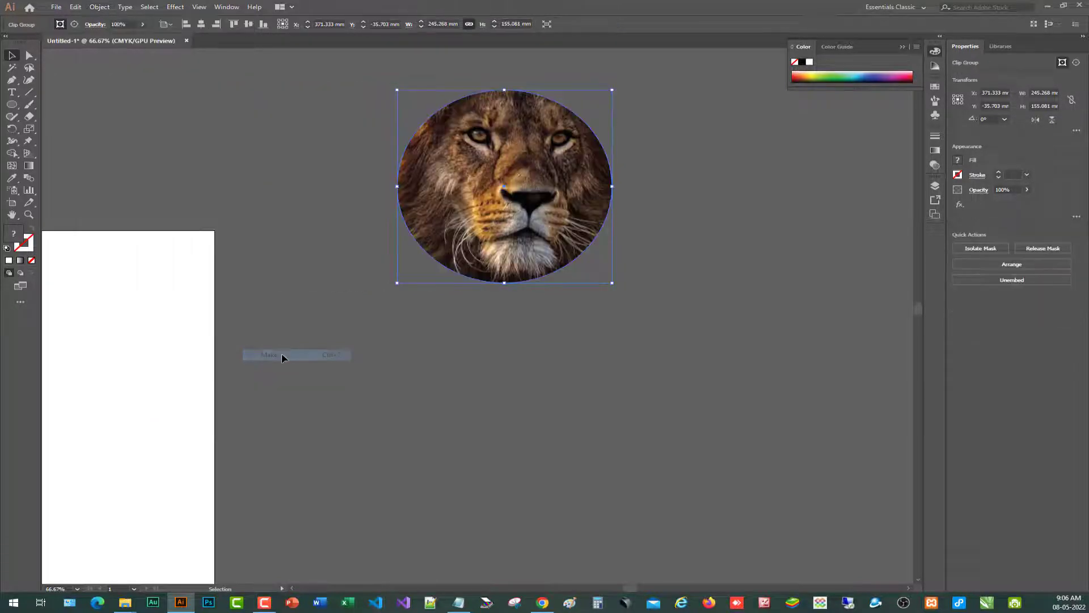
pyautogui.click(464, 349)
# Step: Move the round lion clip toward the centre of the canvas
pyautogui.moveTo(518, 159); pyautogui.dragTo(458, 320)
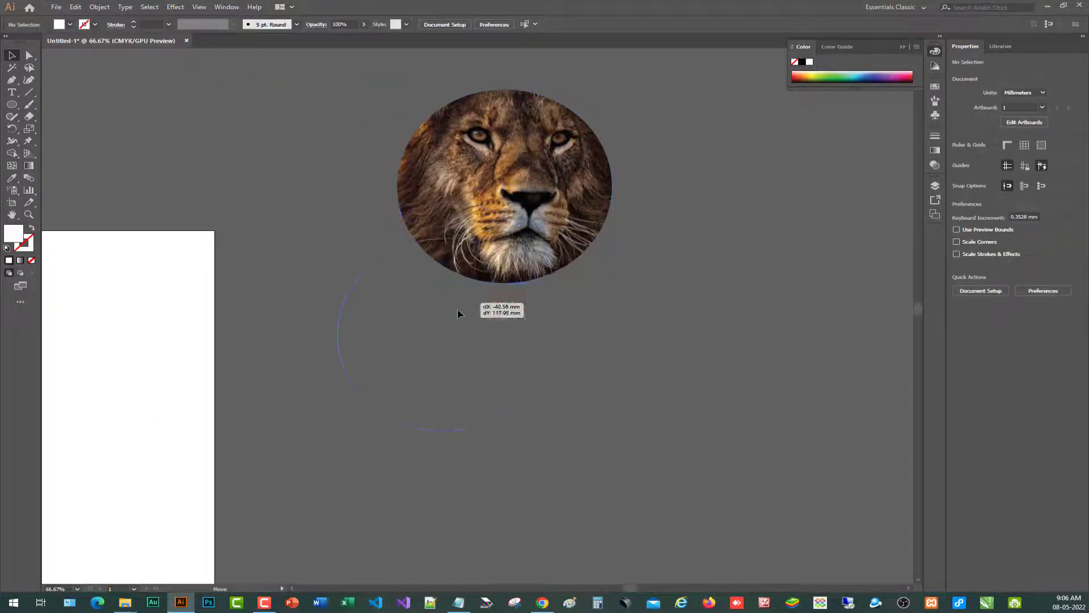
pyautogui.click(579, 343)
pyautogui.moveTo(490, 358); pyautogui.dragTo(619, 279)
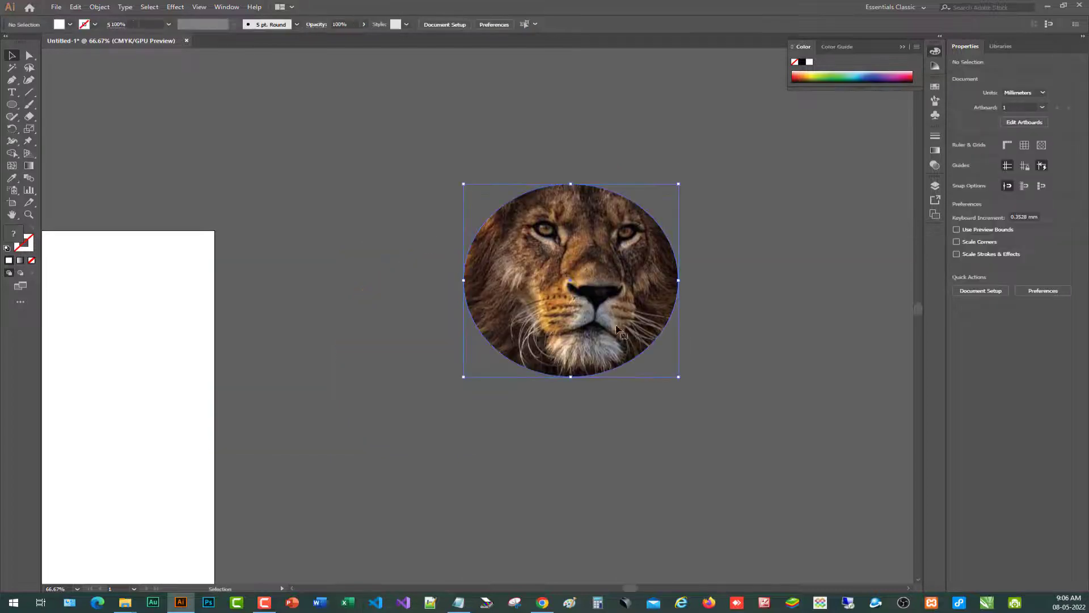
pyautogui.click(248, 286)
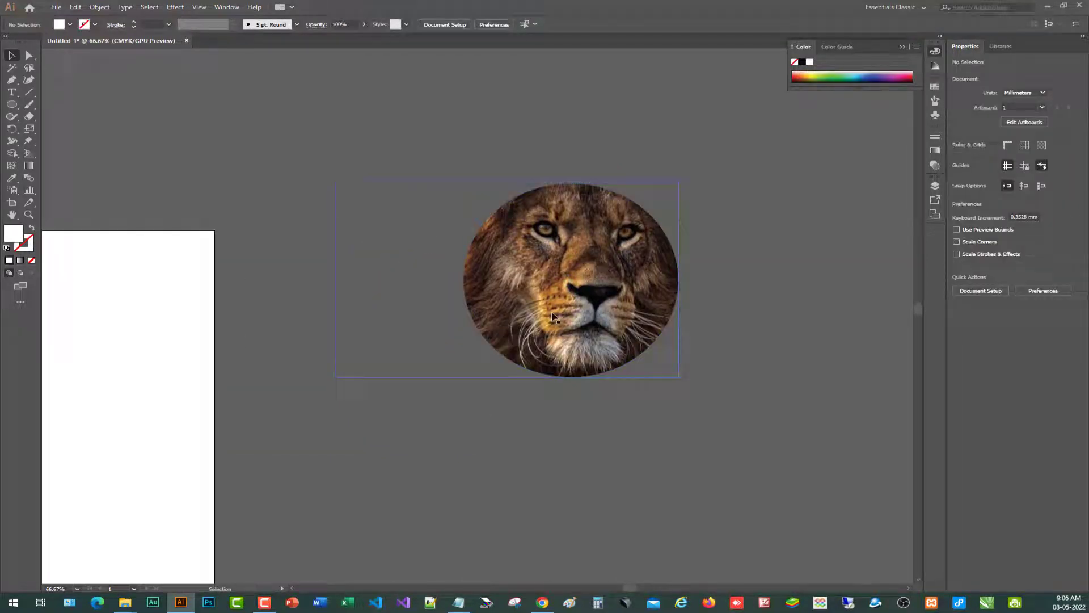
pyautogui.rightClick(624, 269)
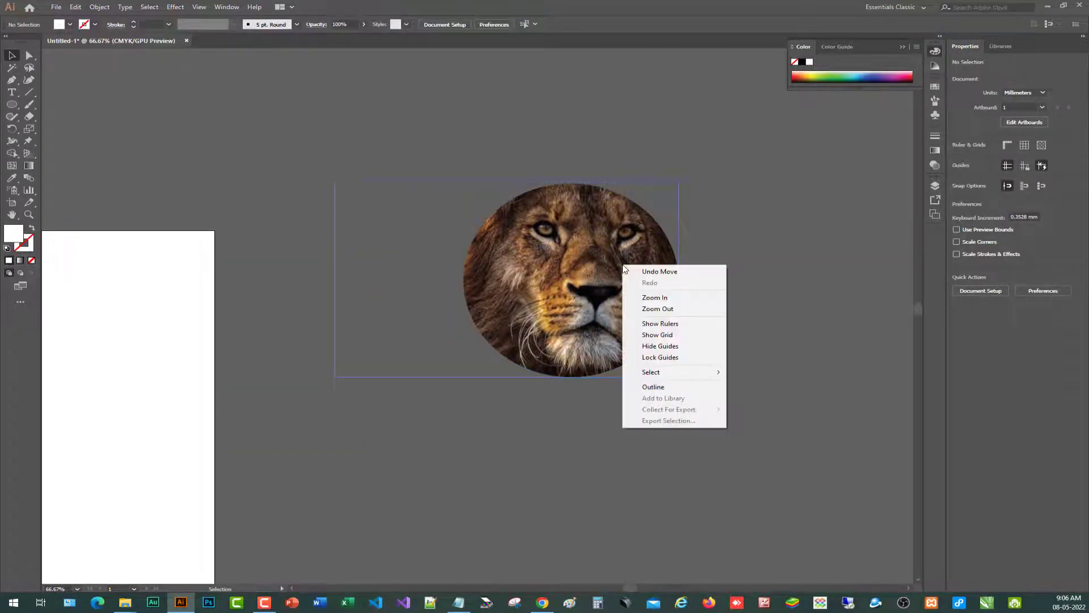
pyautogui.click(586, 499)
# Step: Export the selected lion clip as a PNG asset via Export Selection
pyautogui.click(583, 304)
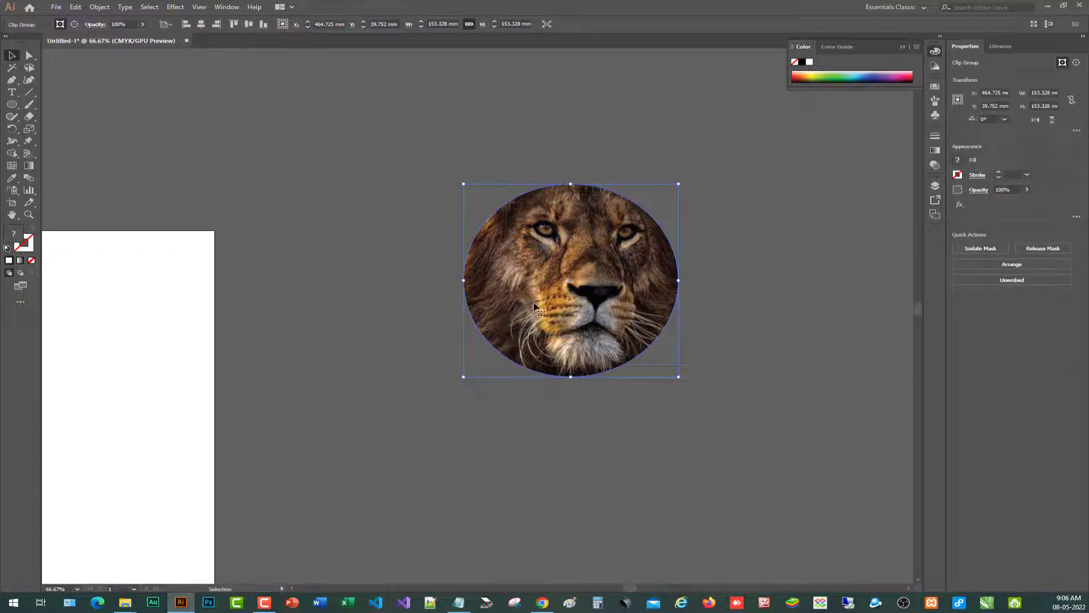
pyautogui.rightClick(547, 300)
pyautogui.click(590, 456)
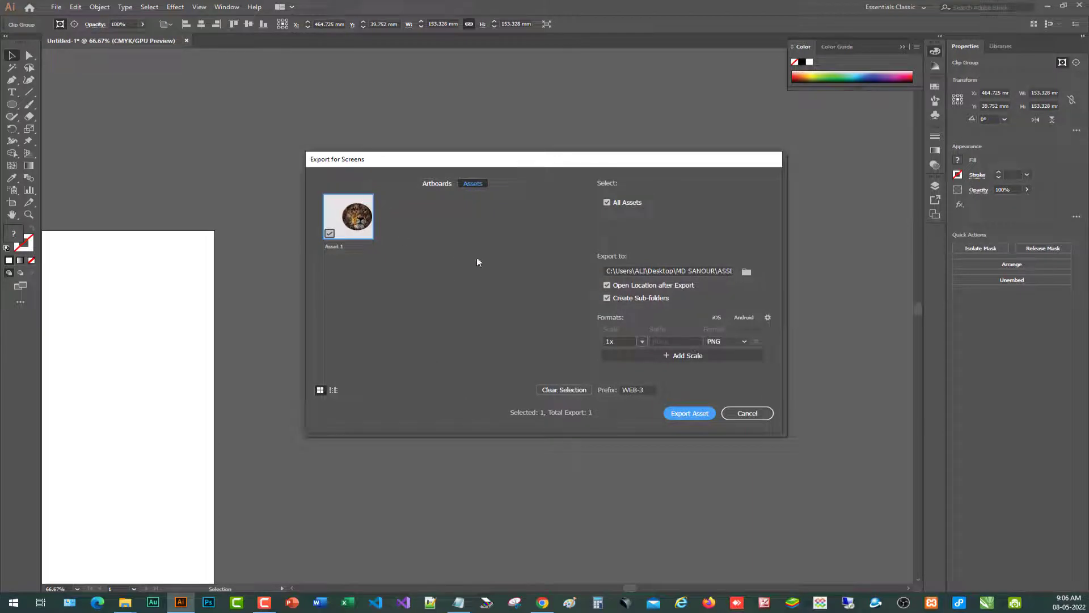
pyautogui.click(443, 186)
pyautogui.click(689, 413)
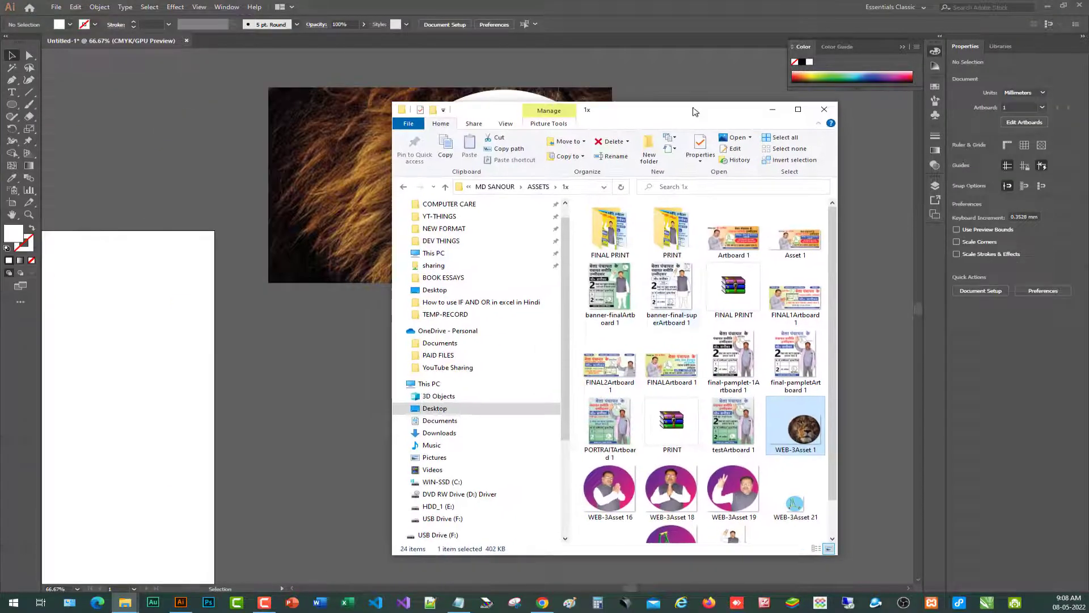
pyautogui.scroll(-1, 782, 400)
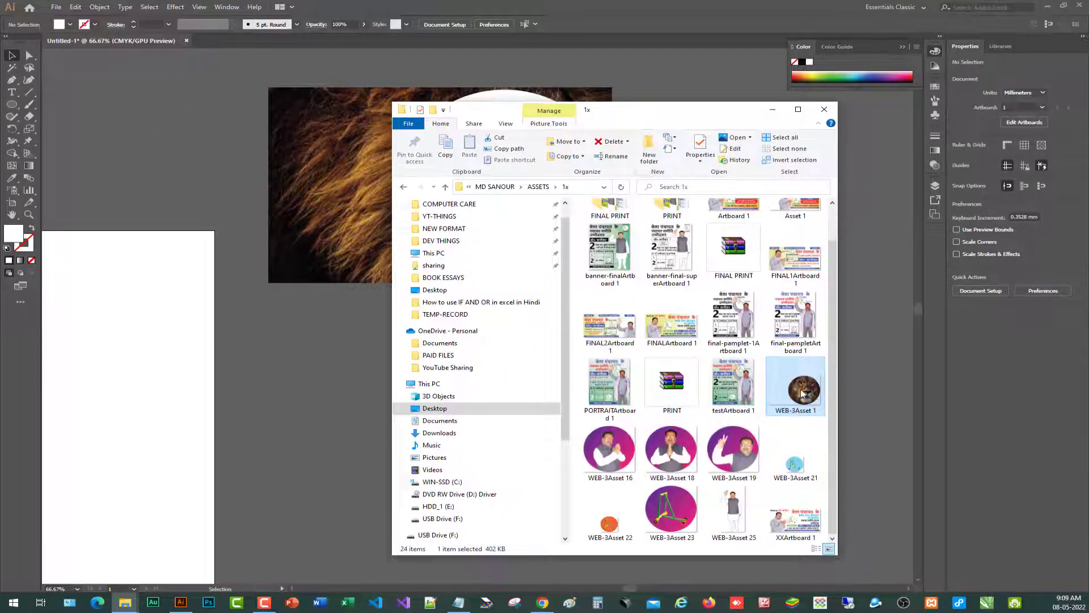
pyautogui.doubleClick(803, 391)
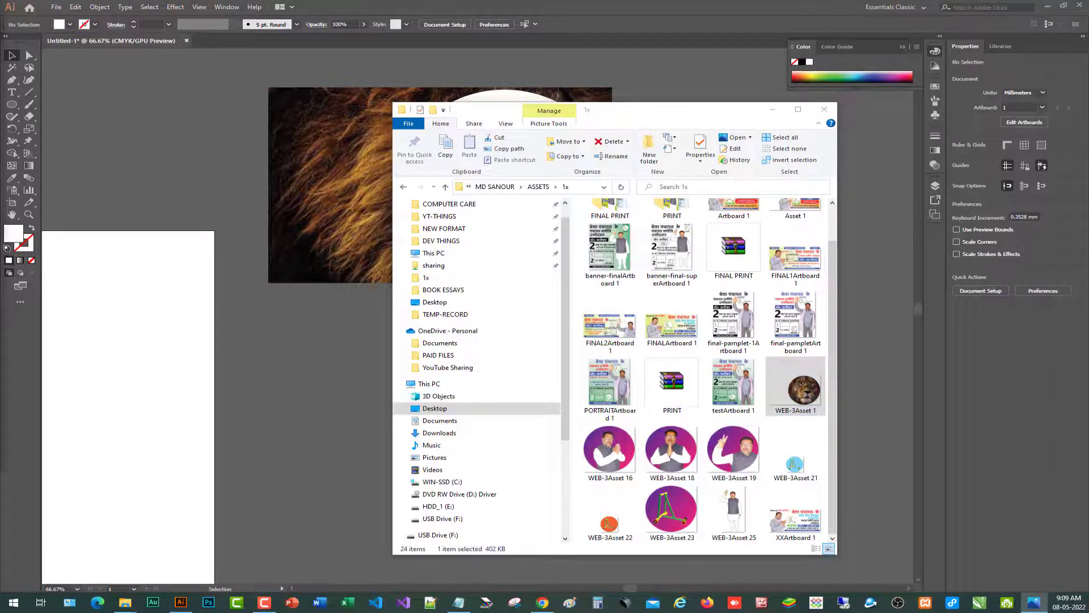
pyautogui.scroll(2, 709, 294)
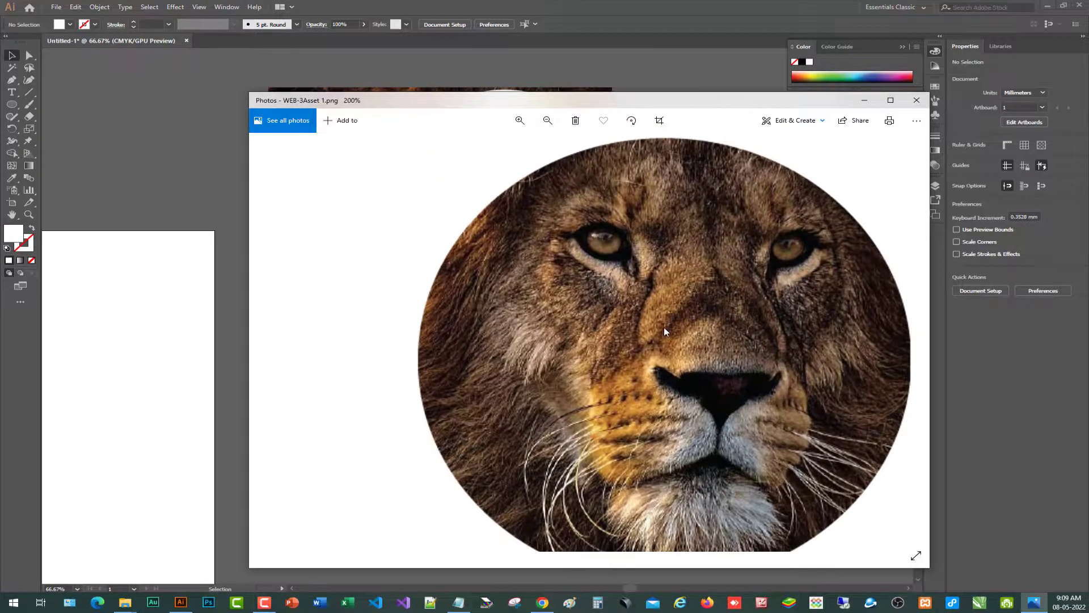
pyautogui.scroll(-2, 664, 327)
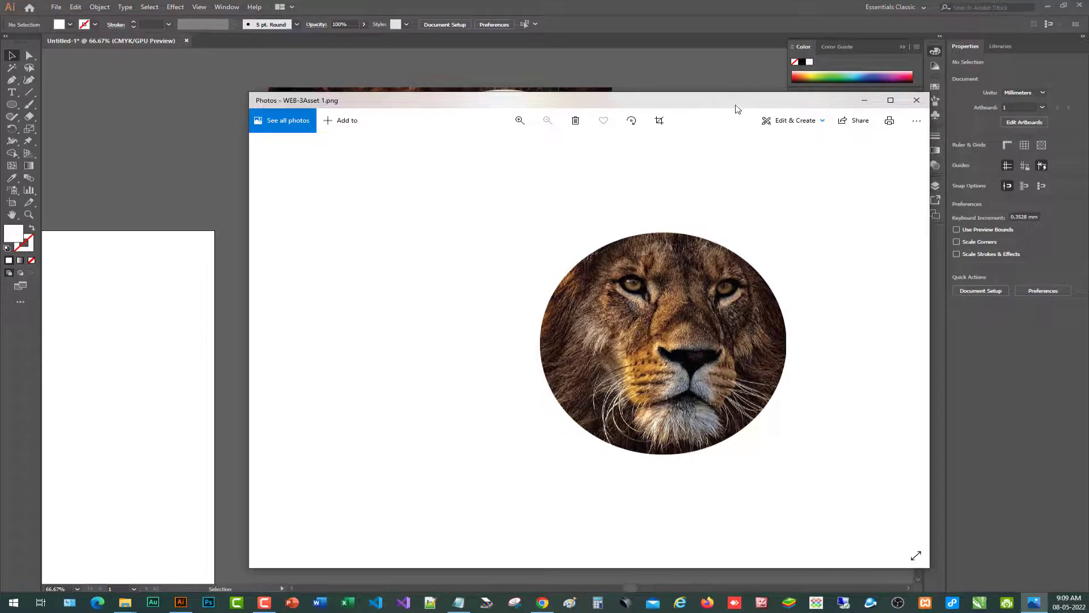
pyautogui.moveTo(736, 105); pyautogui.dragTo(615, 83)
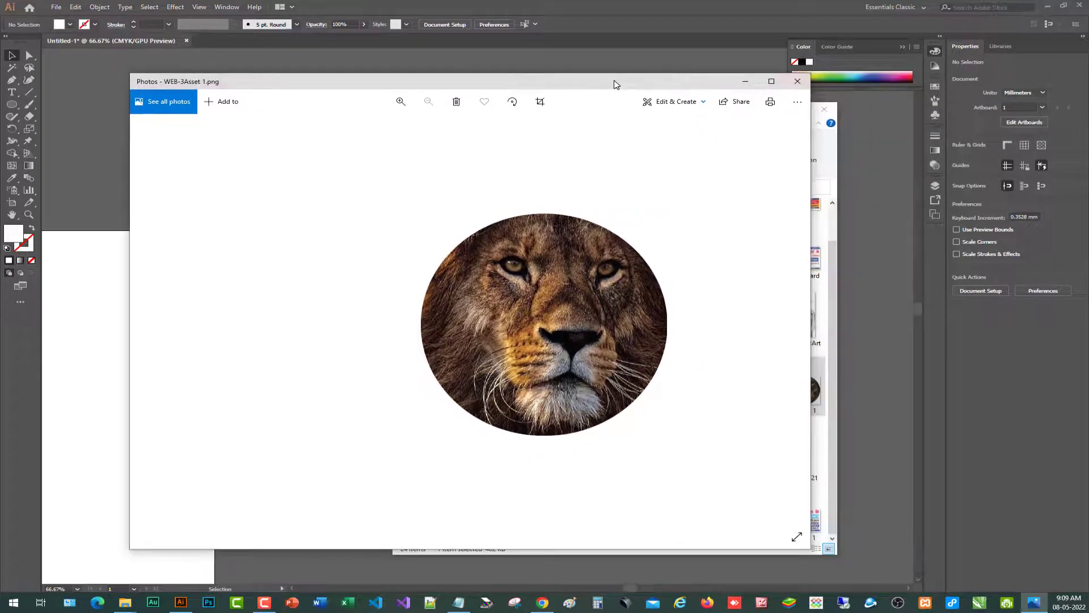
pyautogui.click(798, 81)
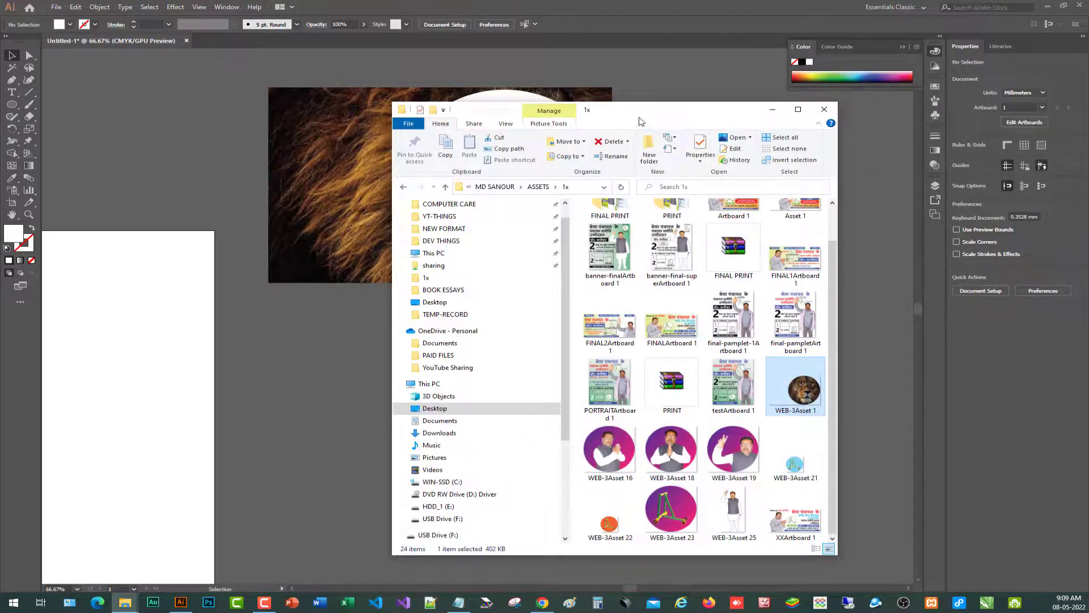
# Step: Drag the exported lion PNG back onto the artboard, inspect it, then delete it
pyautogui.moveTo(641, 109); pyautogui.dragTo(856, 77)
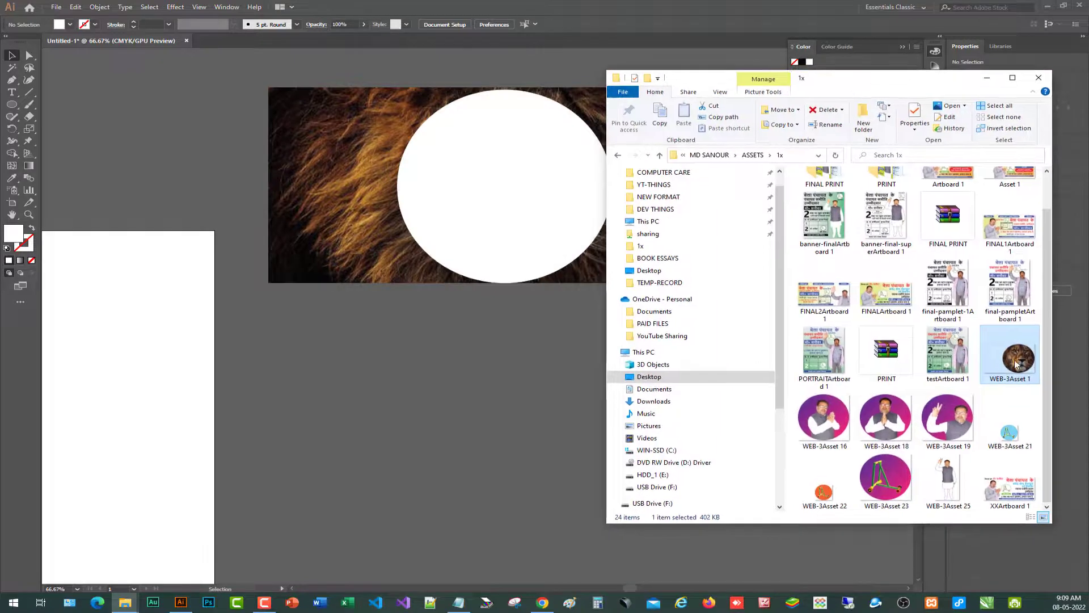
pyautogui.moveTo(1013, 361); pyautogui.dragTo(413, 397)
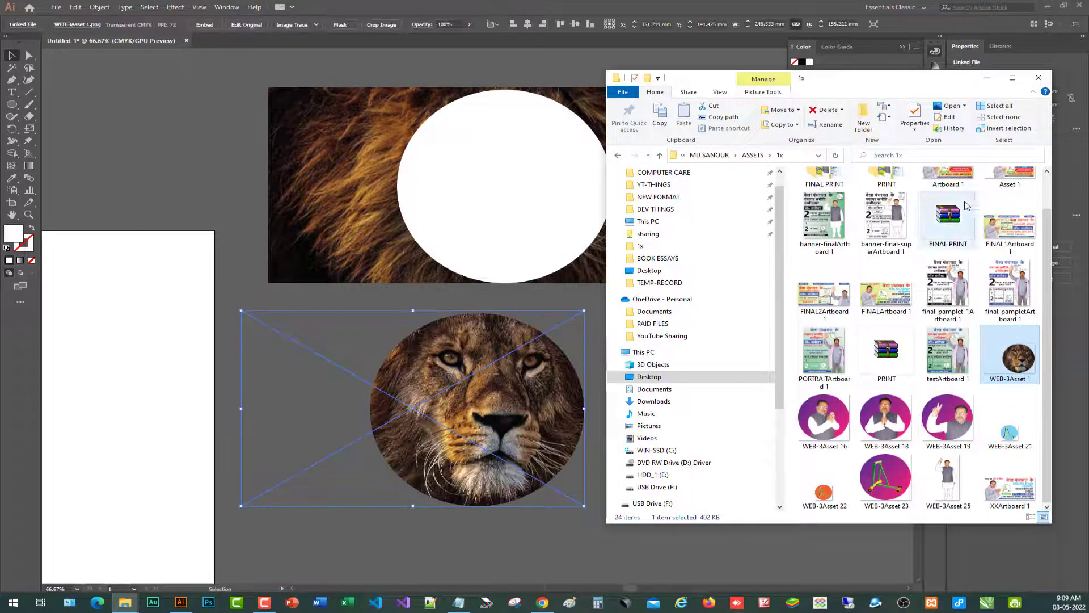
pyautogui.click(593, 325)
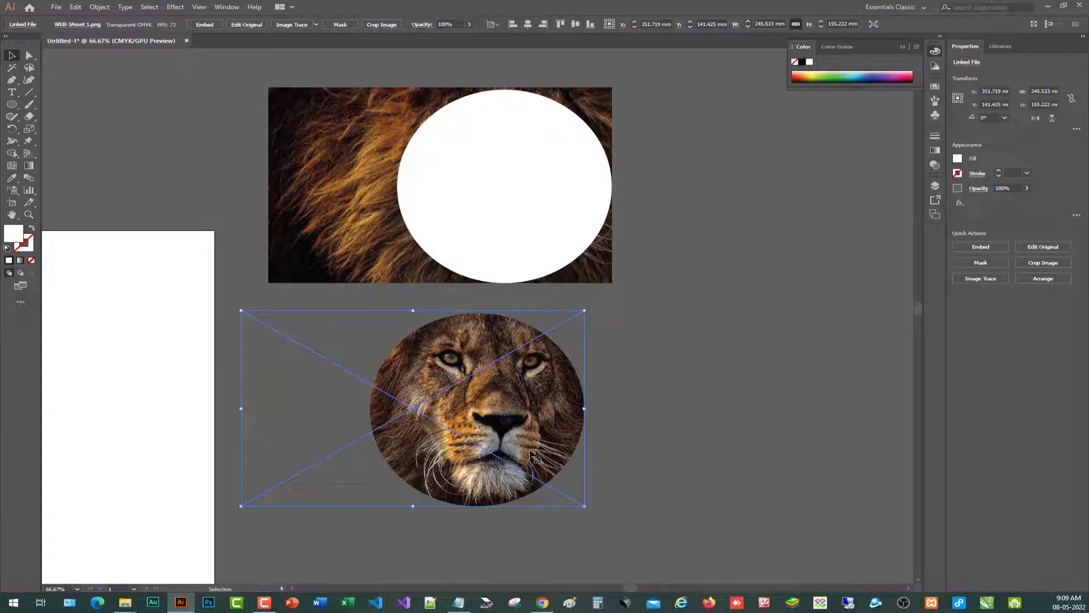
pyautogui.click(735, 427)
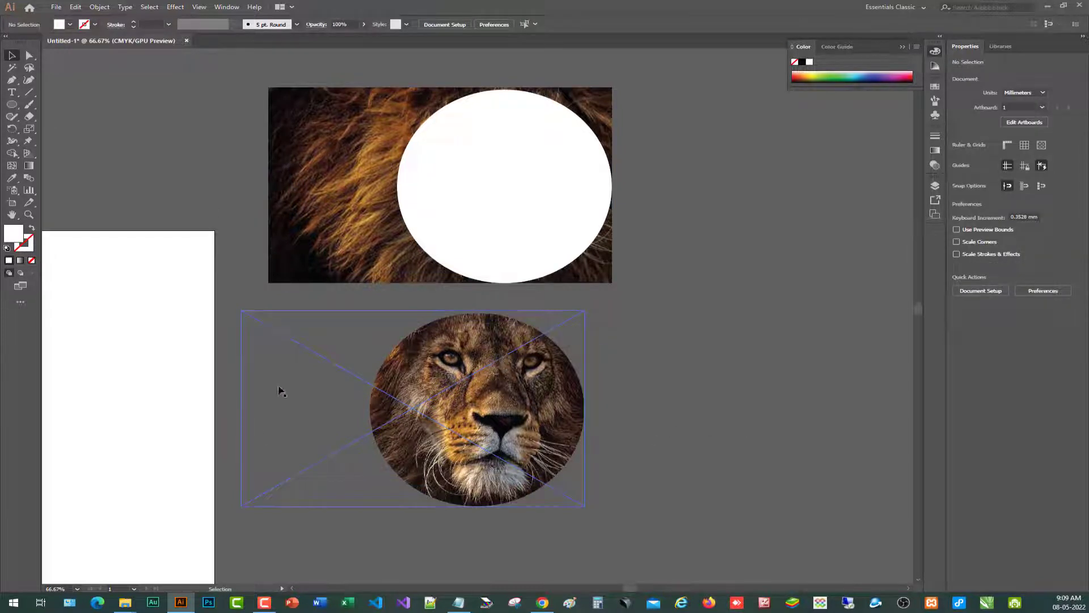
pyautogui.click(259, 315)
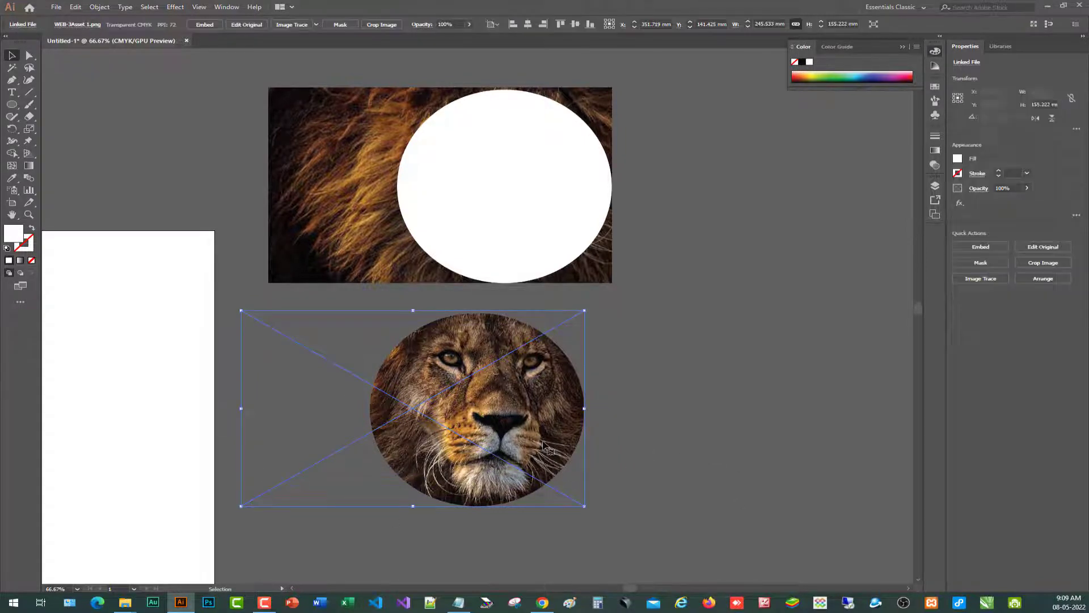
pyautogui.press('Delete')
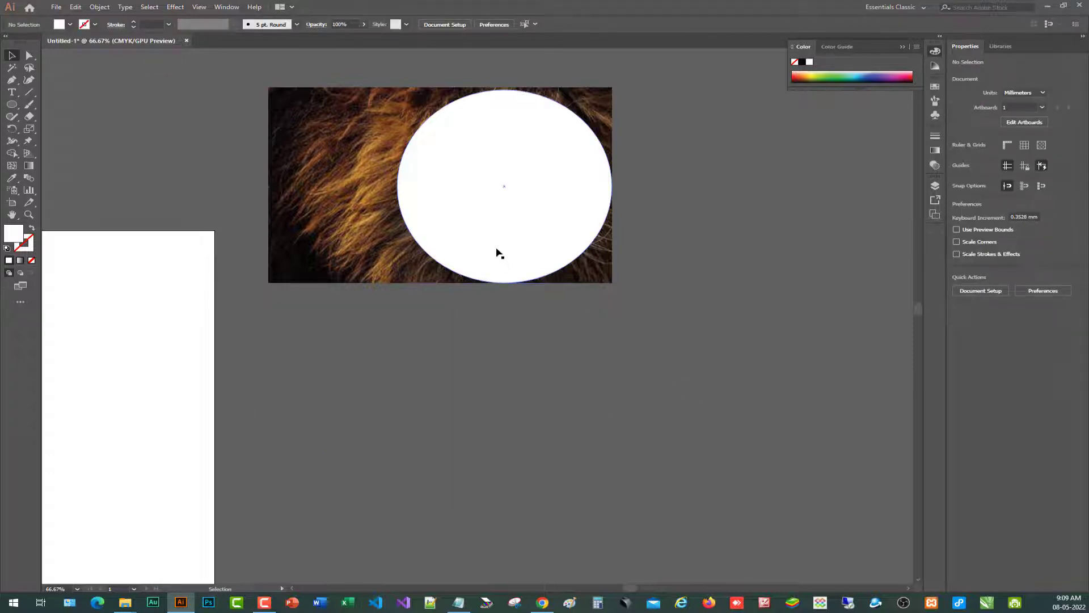
# Step: Set the circle on the photo and crop the photo to a square around the circle
pyautogui.moveTo(527, 243)
pyautogui.mouseDown()
pyautogui.moveTo(565, 287)
pyautogui.moveTo(593, 437)
pyautogui.mouseUp()
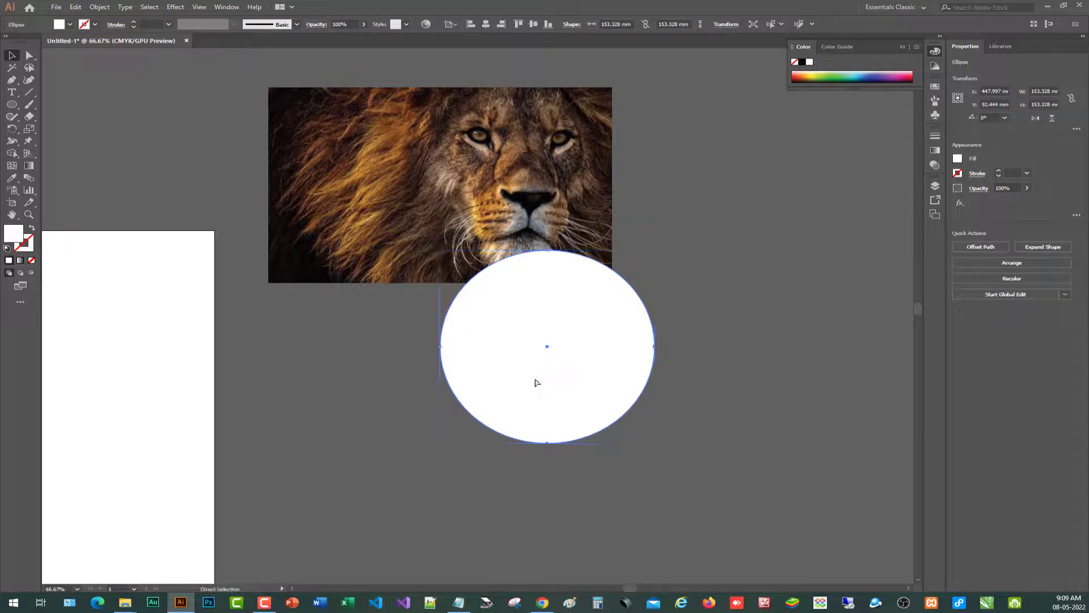
pyautogui.moveTo(536, 382); pyautogui.dragTo(521, 220)
pyautogui.click(389, 299)
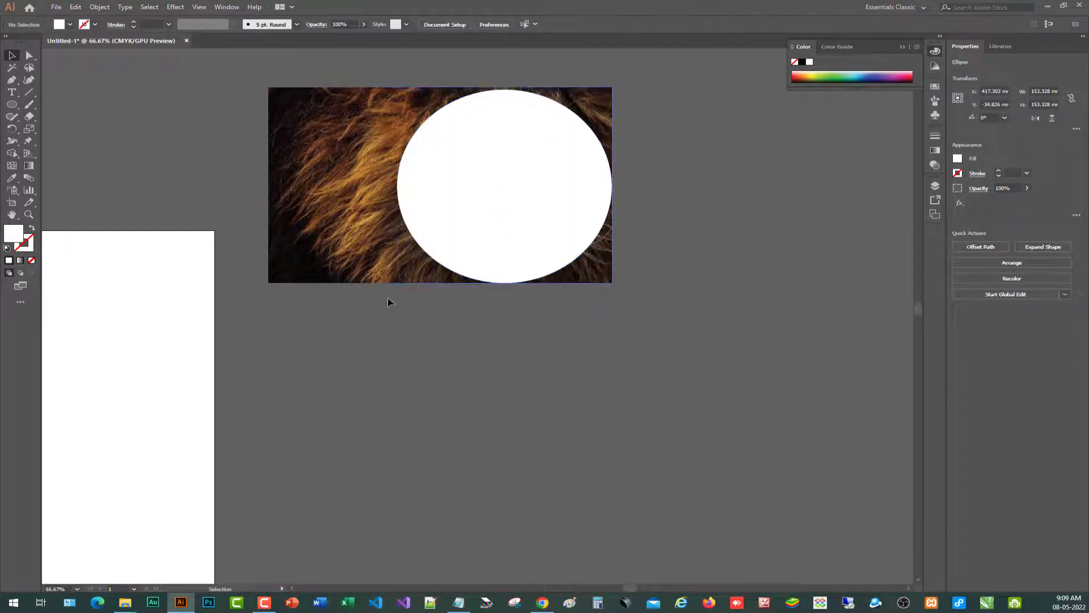
pyautogui.click(336, 248)
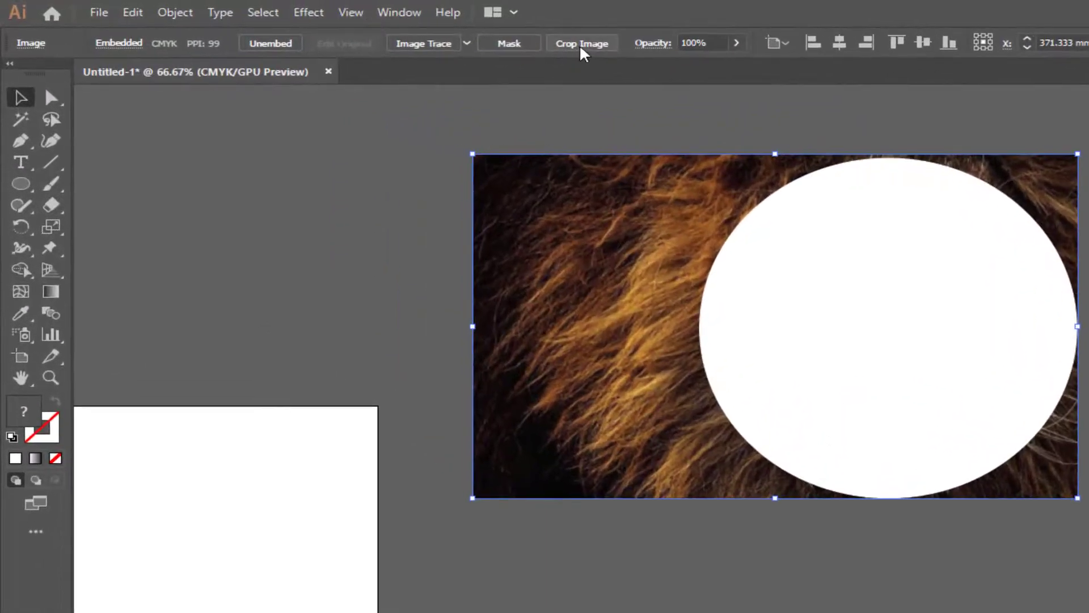
pyautogui.click(581, 49)
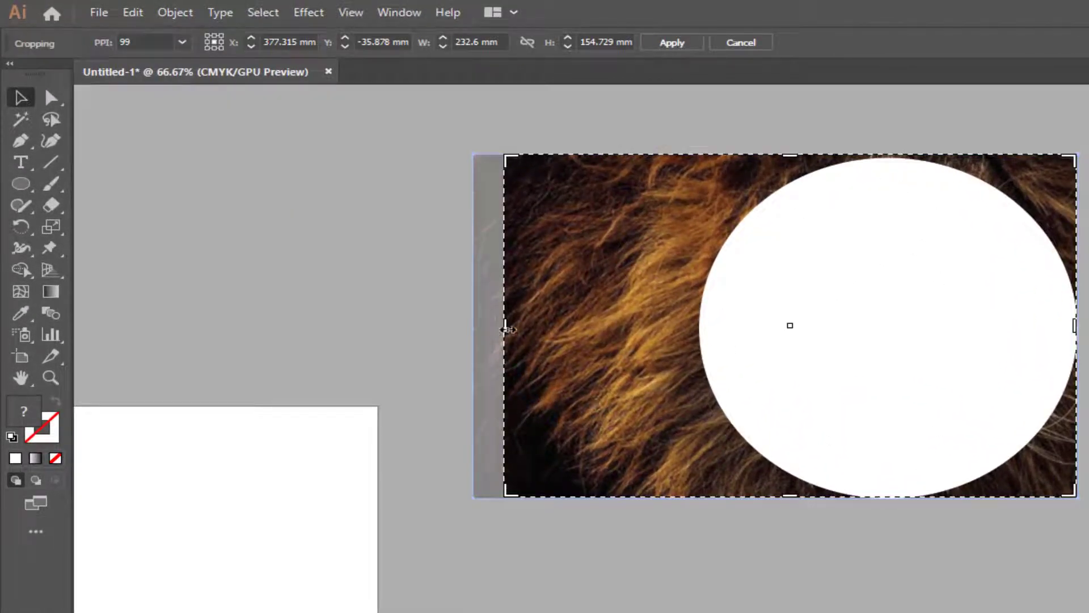
pyautogui.moveTo(505, 325); pyautogui.dragTo(702, 325)
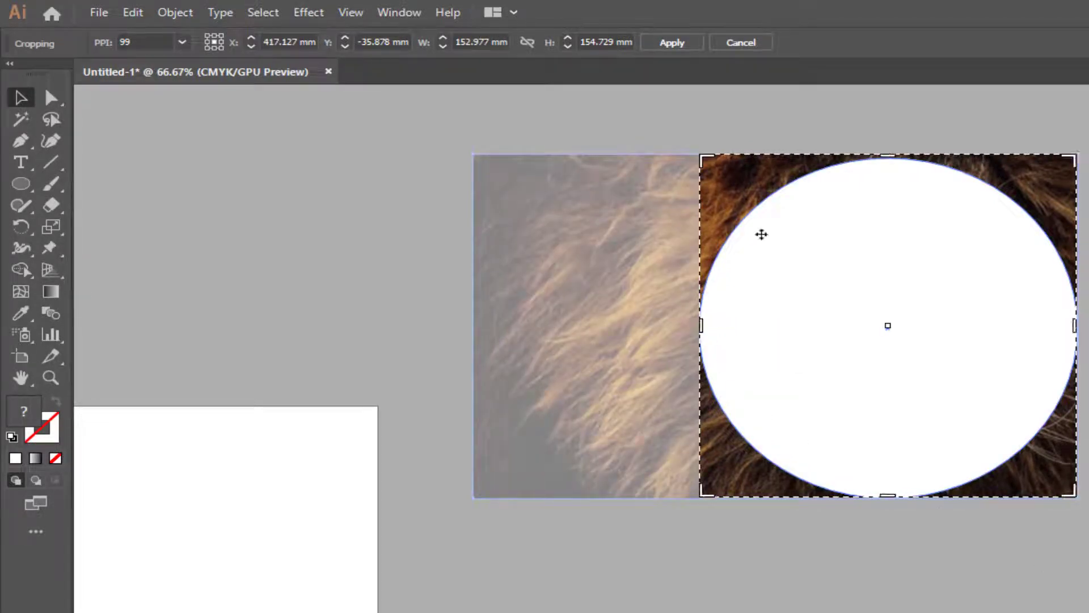
pyautogui.click(674, 43)
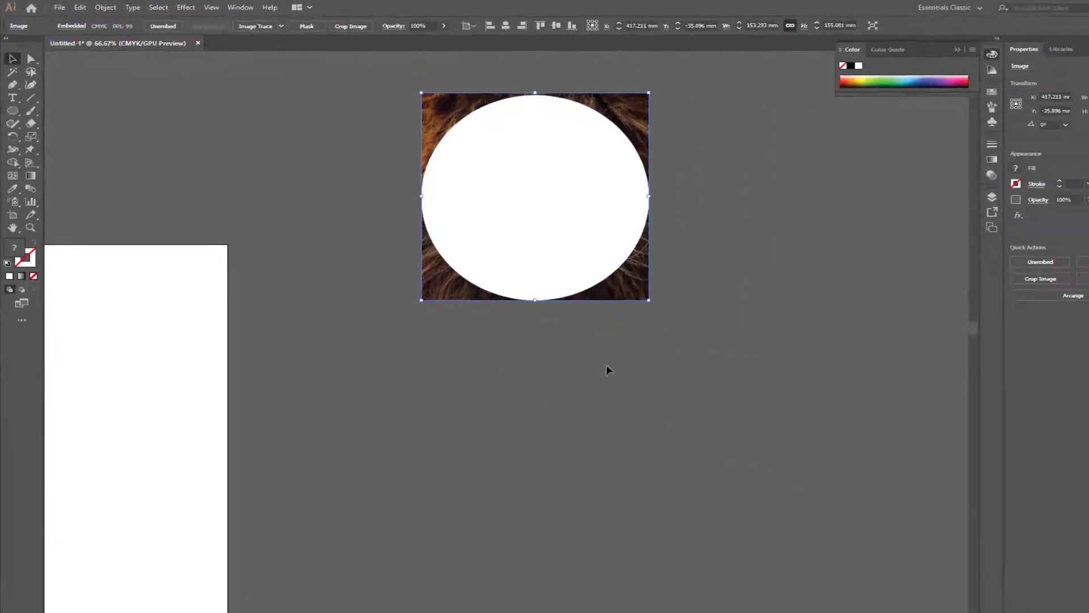
pyautogui.click(559, 354)
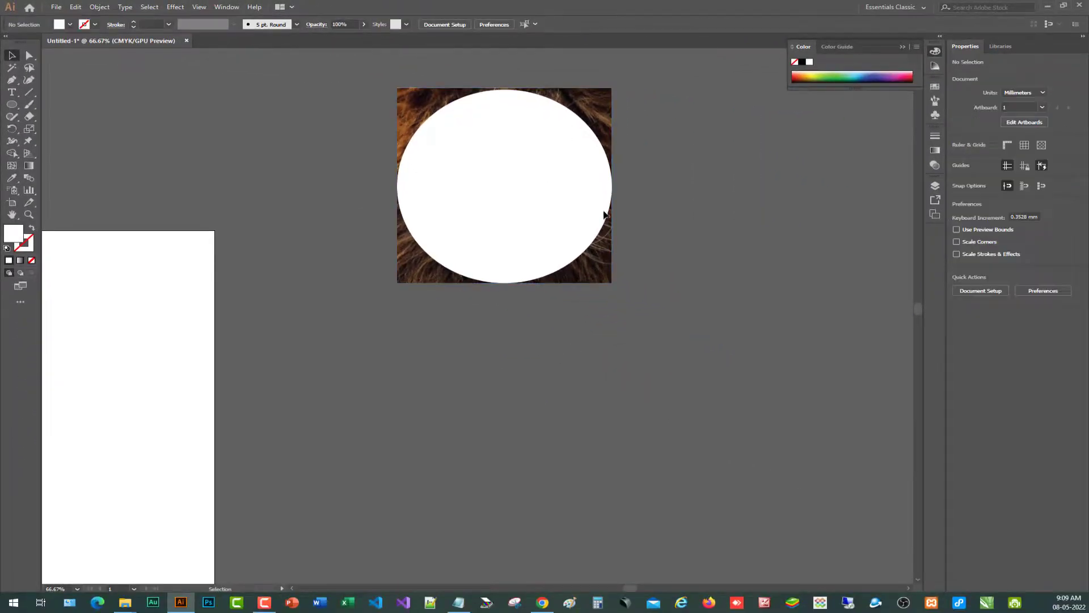
# Step: Fine-tune the white circle's position on the cropped lion photo
pyautogui.hotkey('ctrl', 'a')
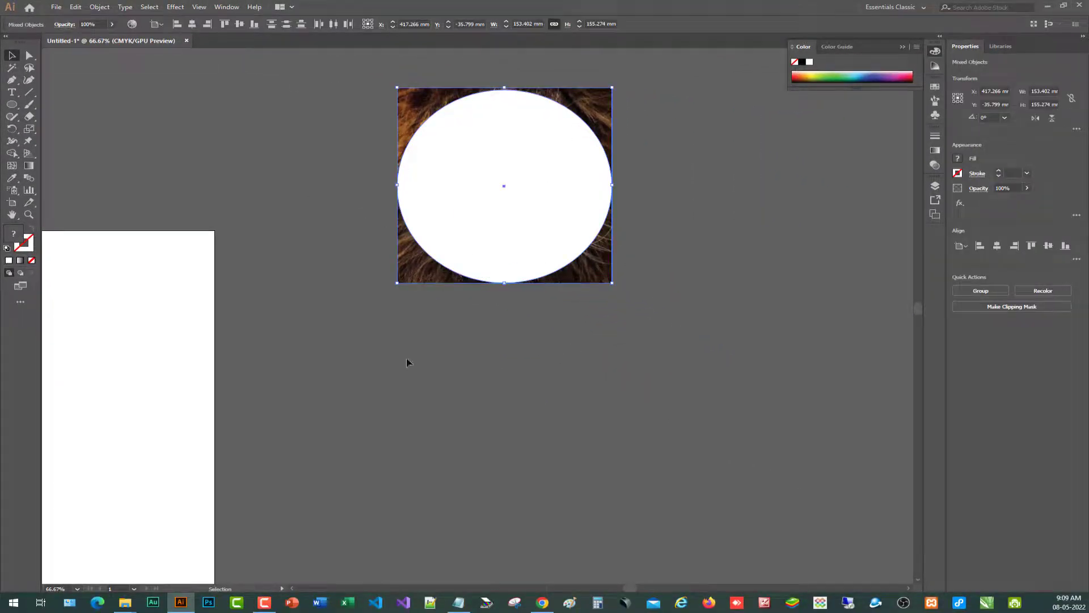
pyautogui.click(406, 362)
pyautogui.moveTo(502, 224); pyautogui.dragTo(502, 223)
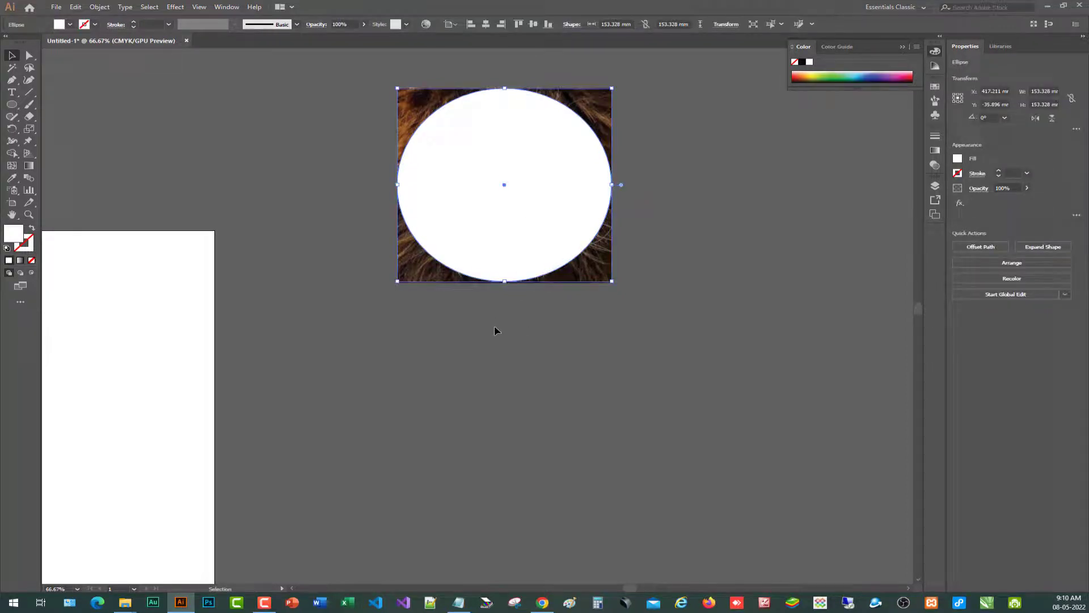
pyautogui.click(495, 331)
pyautogui.click(508, 227)
pyautogui.moveTo(508, 224); pyautogui.dragTo(508, 227)
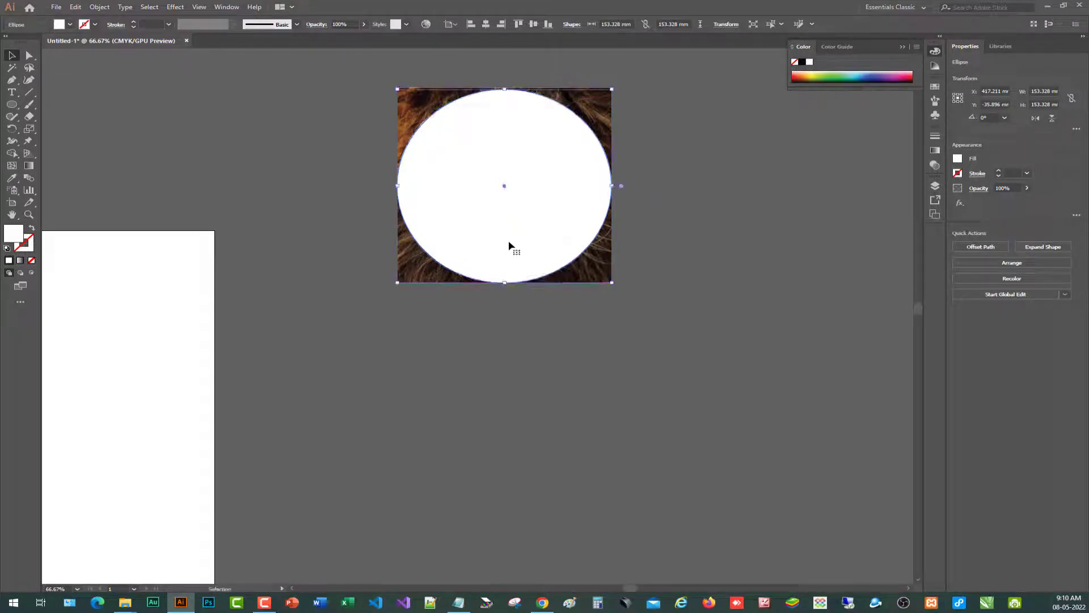
pyautogui.click(516, 316)
pyautogui.click(515, 209)
pyautogui.moveTo(514, 212); pyautogui.dragTo(516, 212)
pyautogui.click(482, 338)
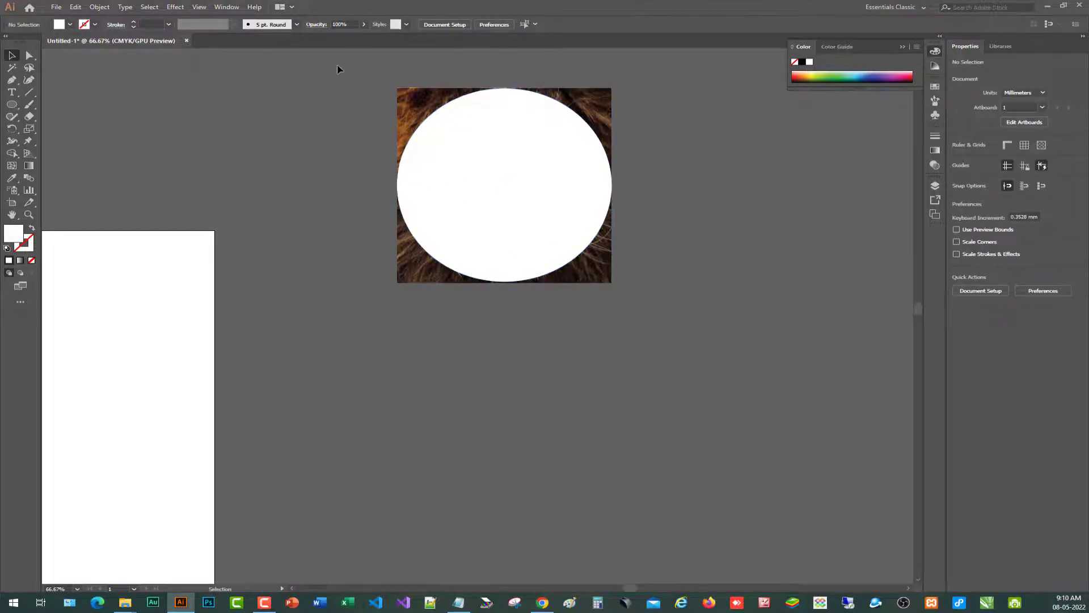
# Step: Select both objects and apply Object > Clipping Mask > Make
pyautogui.hotkey('ctrl', 'a')
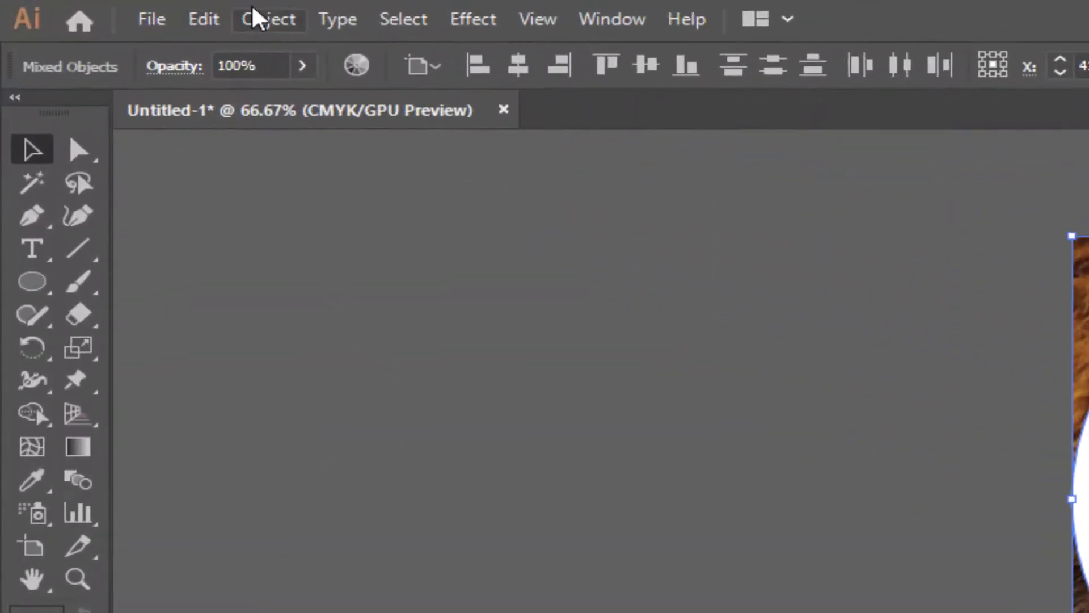
pyautogui.click(252, 17)
pyautogui.moveTo(279, 274)
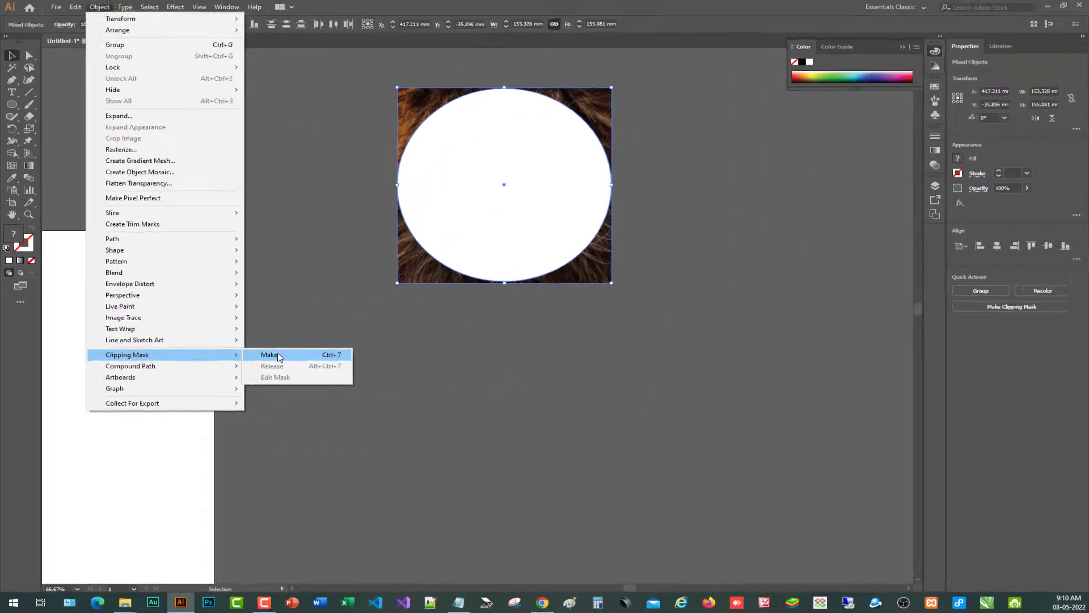
pyautogui.click(274, 355)
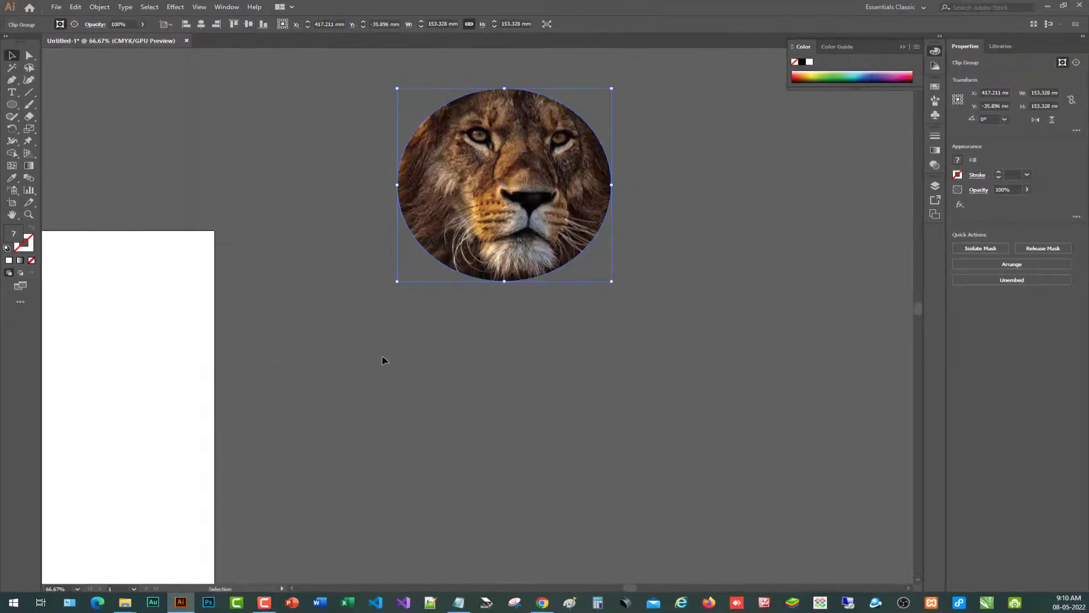
# Step: Move the round lion image lower and export it as a PNG asset
pyautogui.click(685, 287)
pyautogui.moveTo(523, 221)
pyautogui.mouseDown()
pyautogui.moveTo(532, 322)
pyautogui.moveTo(514, 321)
pyautogui.mouseUp()
pyautogui.rightClick(514, 321)
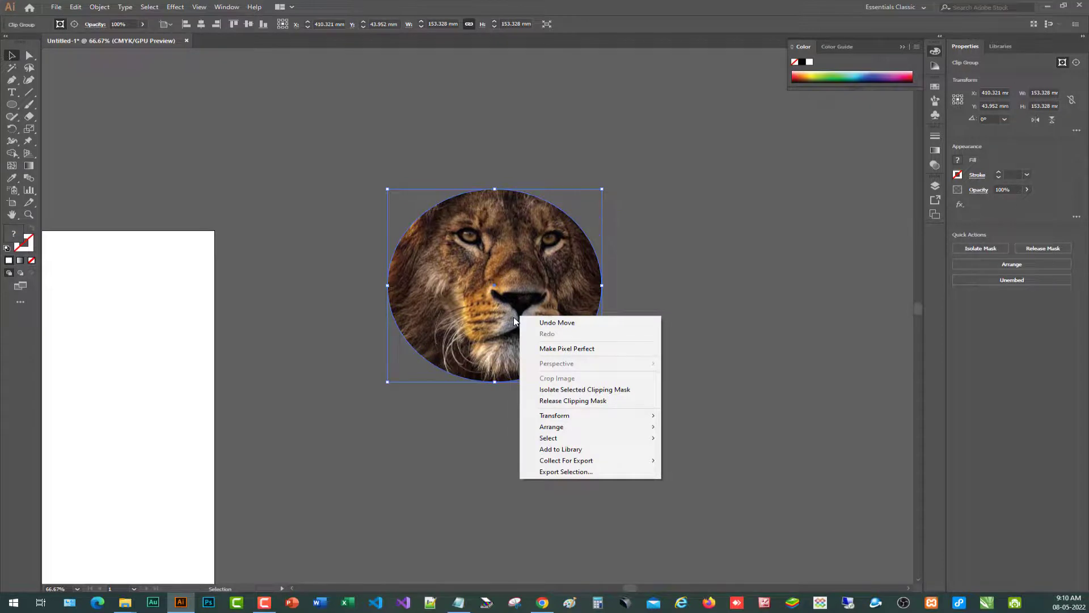
pyautogui.click(423, 401)
pyautogui.click(513, 328)
pyautogui.rightClick(517, 329)
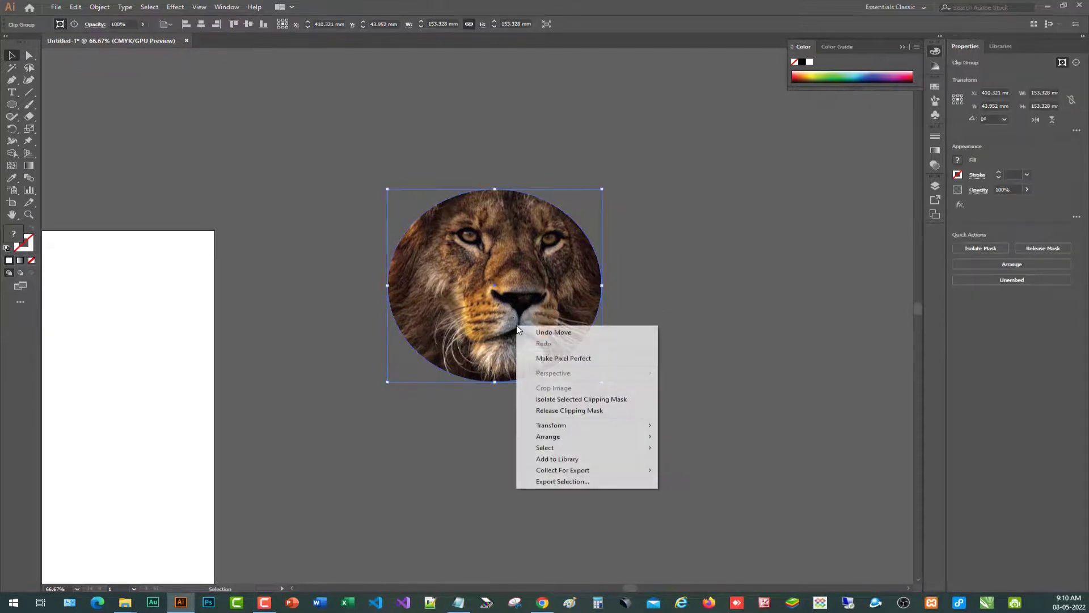
pyautogui.click(577, 481)
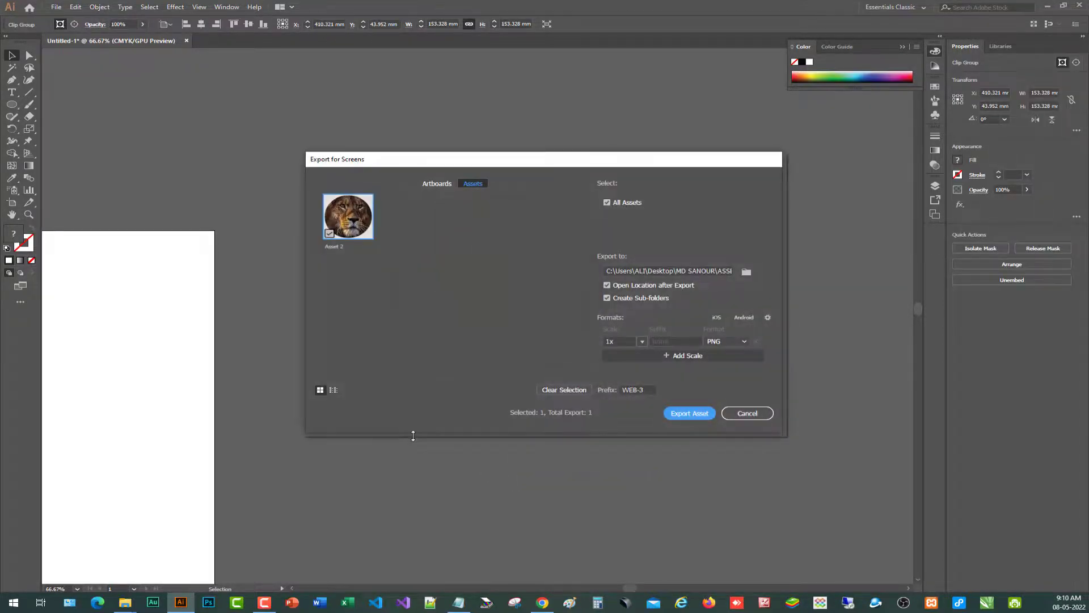
pyautogui.click(696, 414)
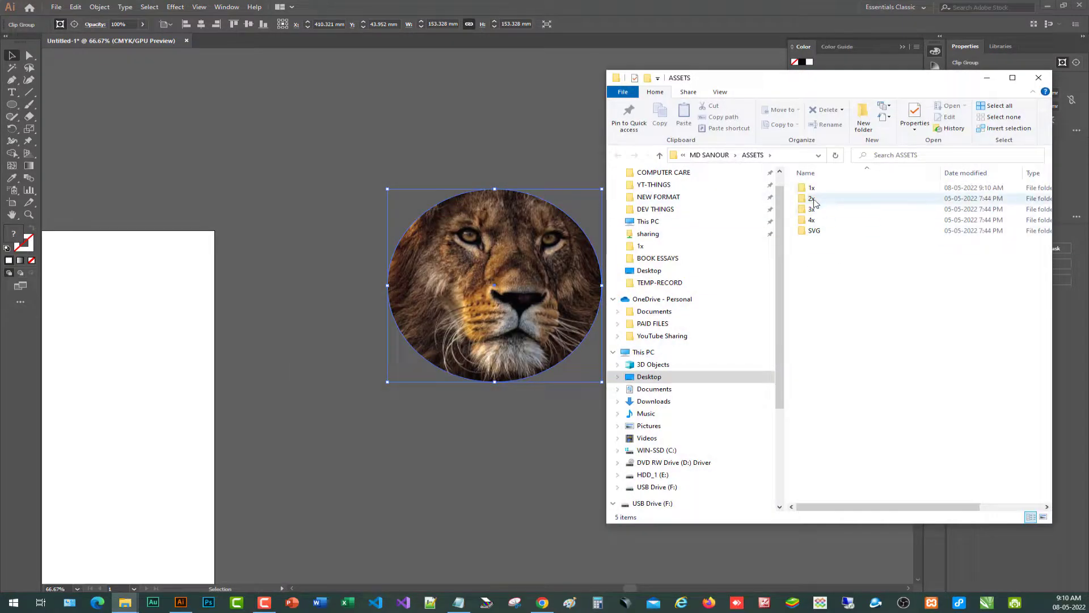
# Step: Open the 1x export folder and select WEB-3Asset 2
pyautogui.doubleClick(812, 188)
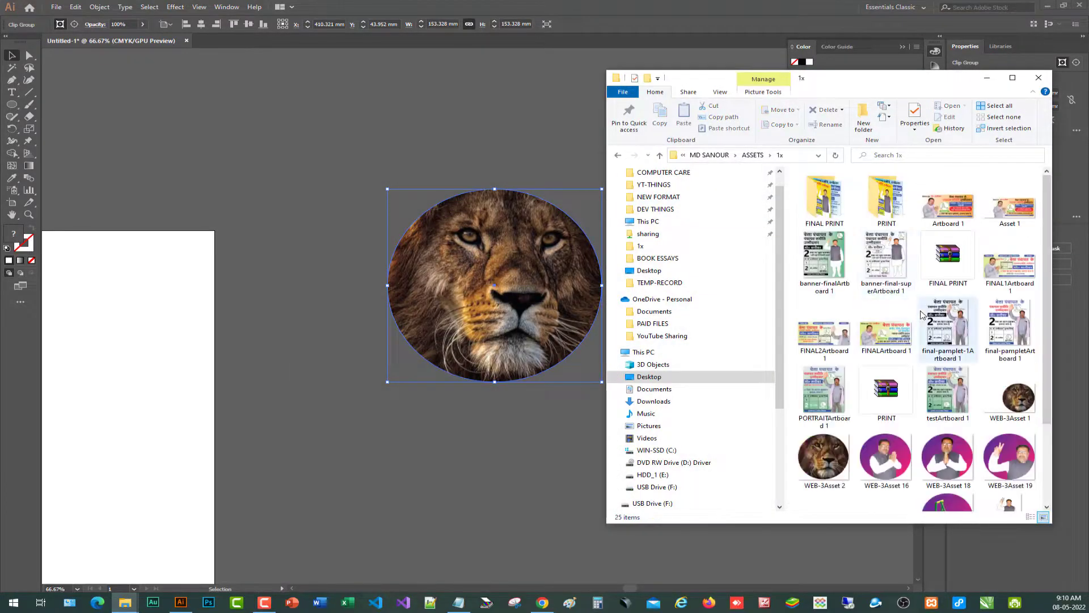
pyautogui.scroll(-3, 861, 394)
pyautogui.click(825, 362)
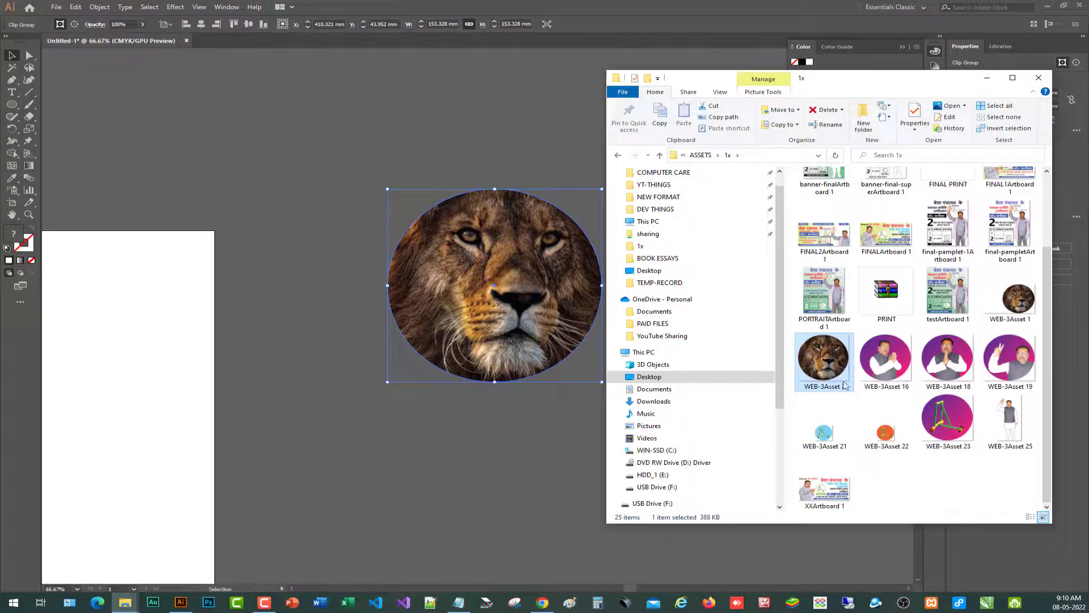
pyautogui.moveTo(822, 457)
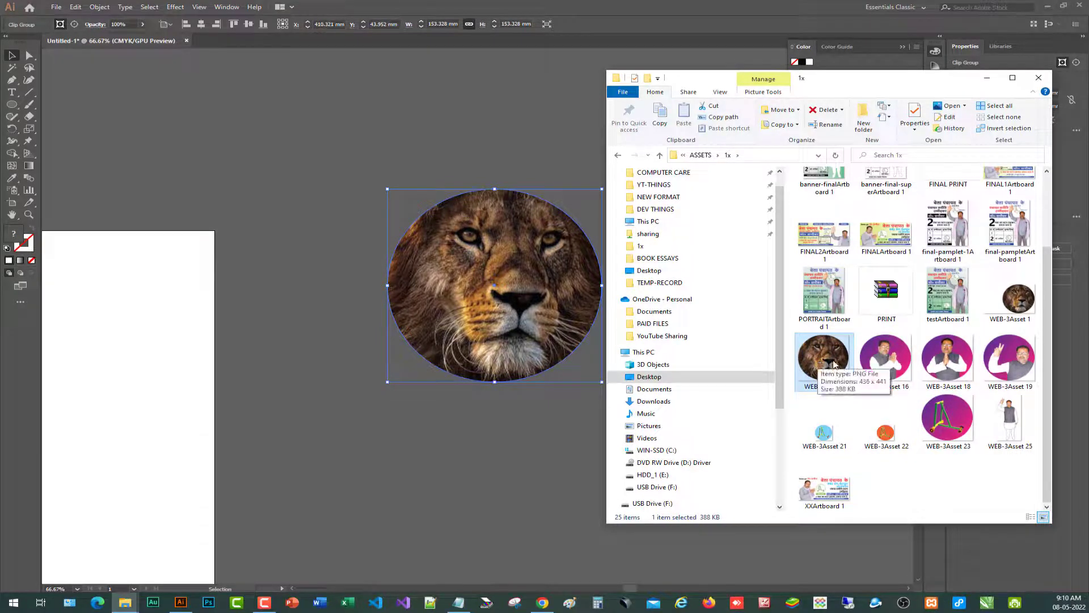
# Step: Place WEB-3Asset 2.png on the canvas, positioned lower right of the original round lion
pyautogui.moveTo(834, 364); pyautogui.dragTo(289, 182)
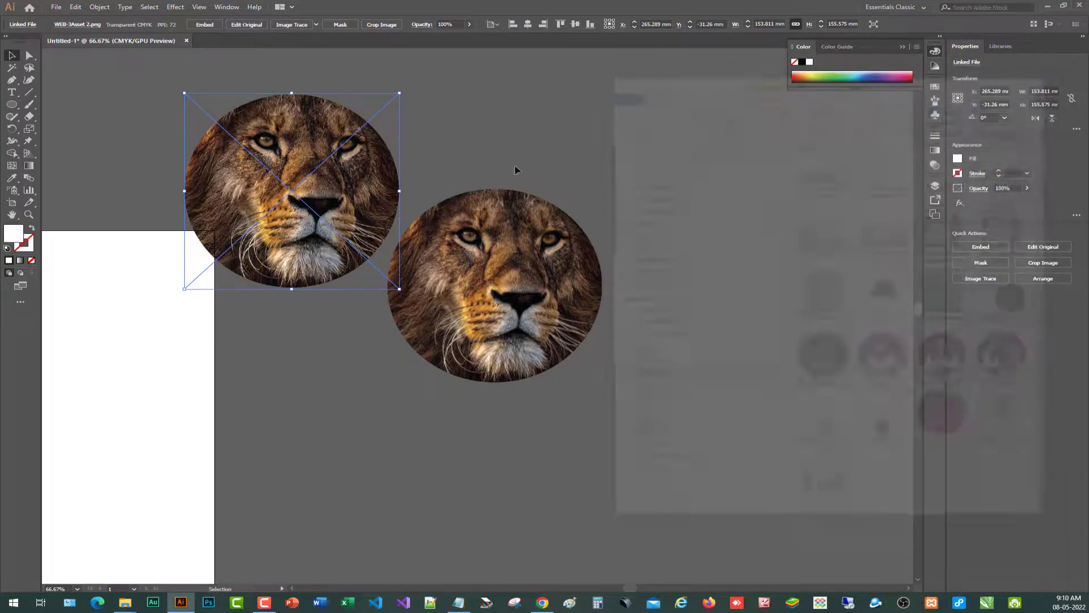
pyautogui.click(1038, 78)
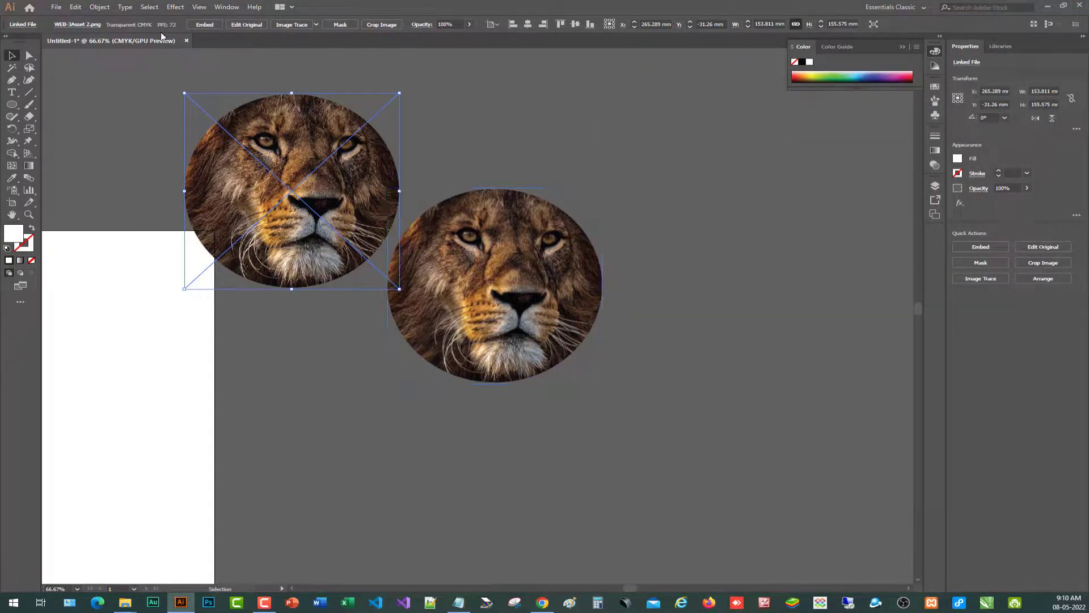
pyautogui.moveTo(290, 178); pyautogui.dragTo(727, 273)
pyautogui.click(347, 342)
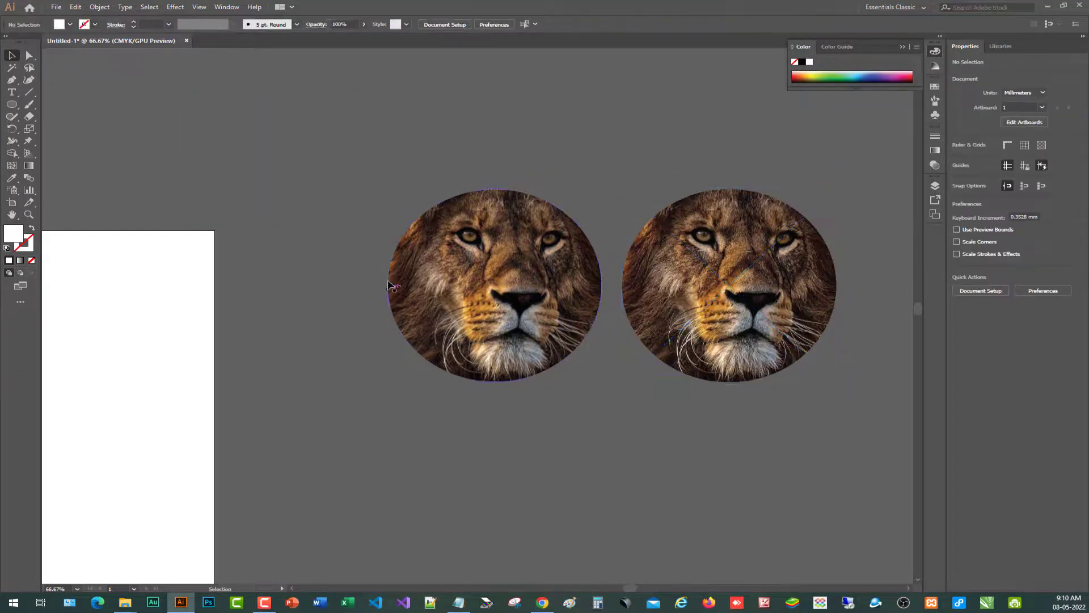
pyautogui.click(729, 321)
pyautogui.moveTo(761, 323); pyautogui.dragTo(762, 420)
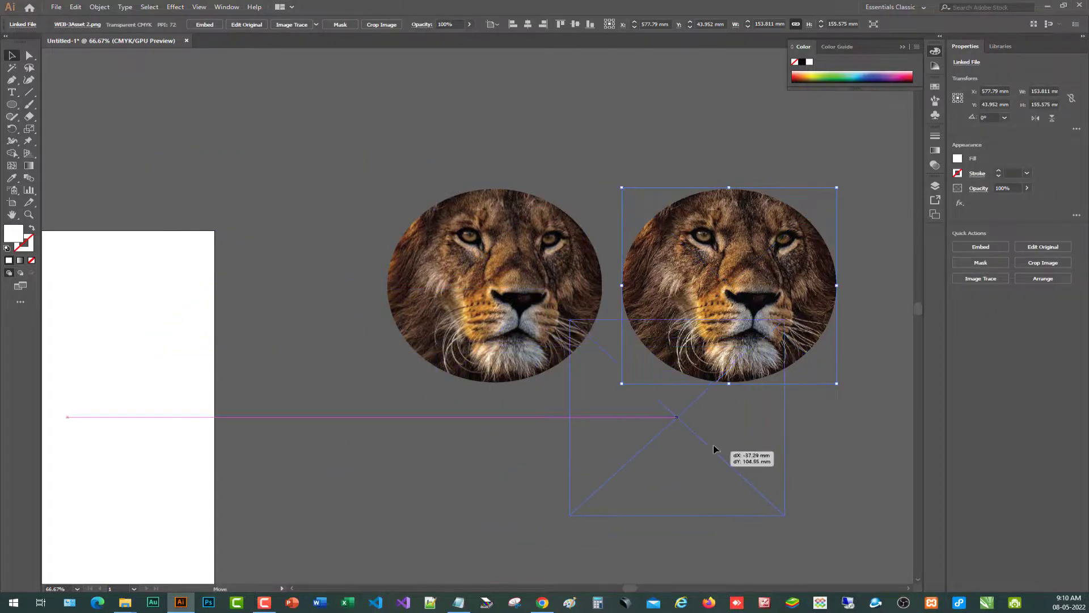